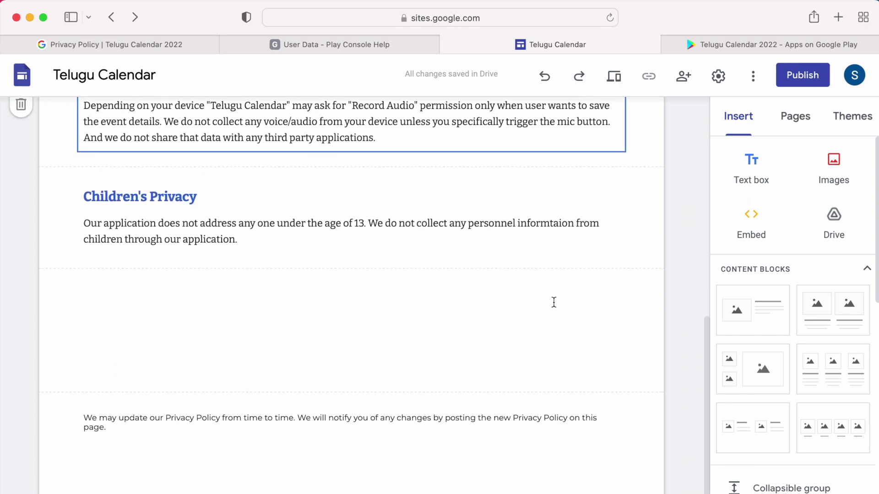
Step: Publish the site, asking public search engines not to display it
scroll(554, 302, up, 10)
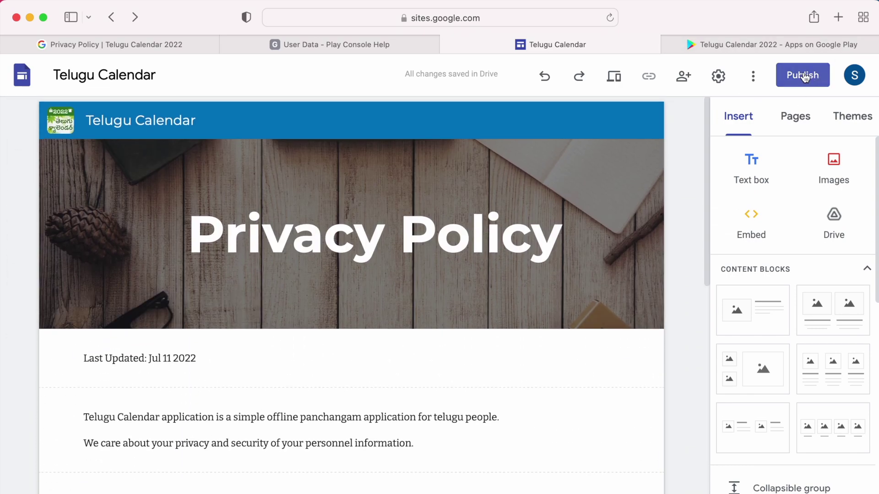
click(805, 77)
click(235, 372)
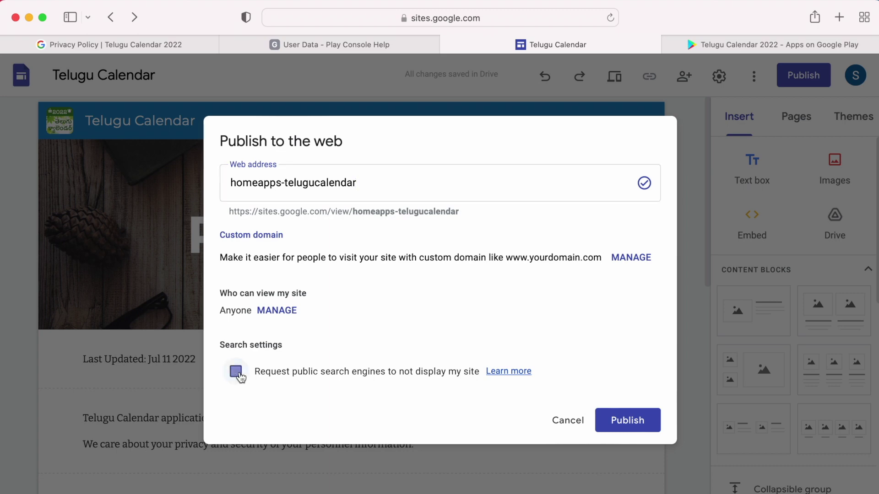
click(630, 431)
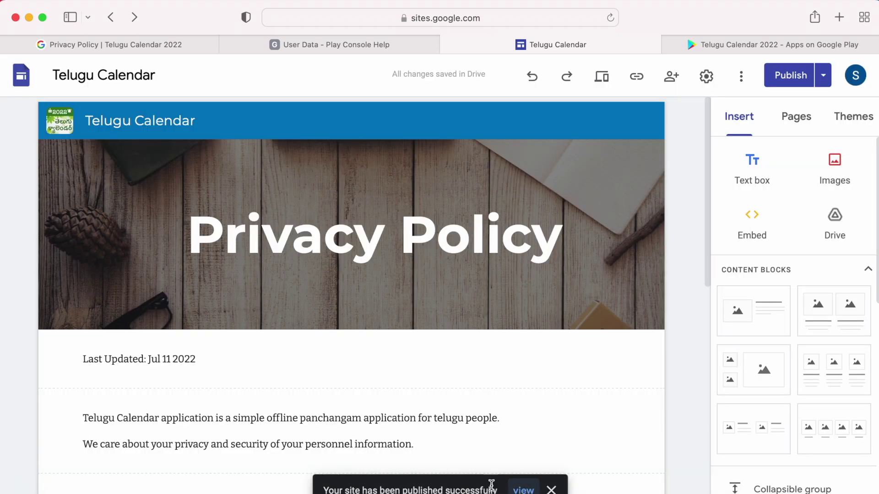
Step: View the published site and select its address, sites.google.com/view/homeapps-telugucalendar
click(522, 490)
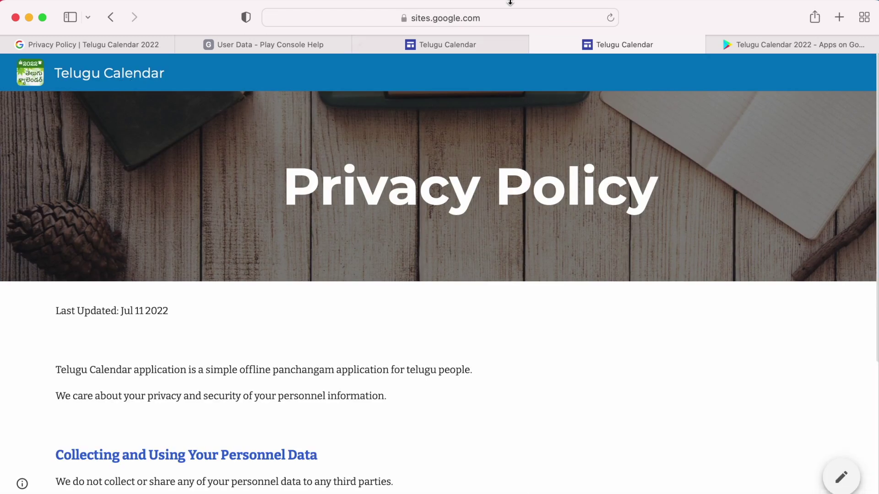
click(506, 19)
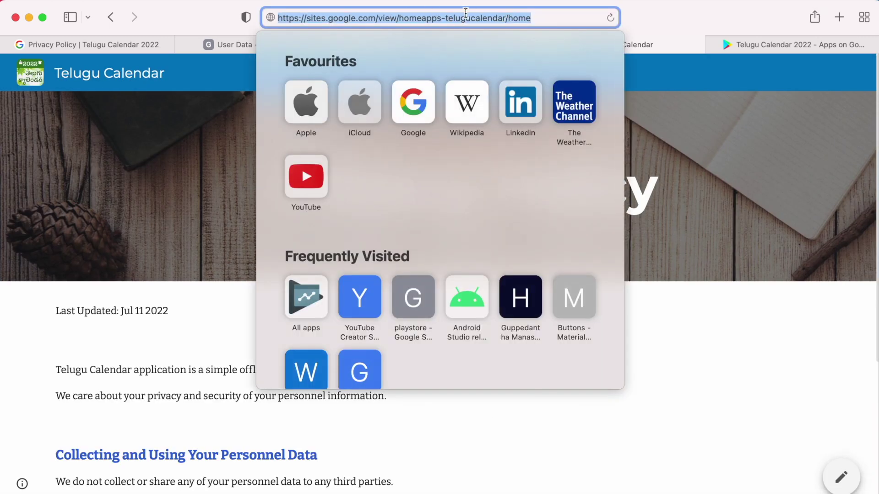
key(super+grave)
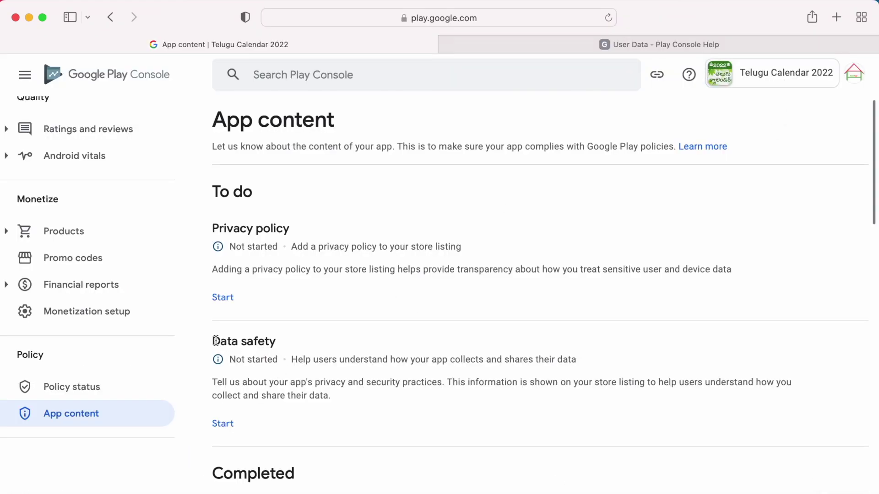
Step: Start the Privacy policy task on App content and focus the empty Privacy policy URL field
drag(213, 227, 293, 231)
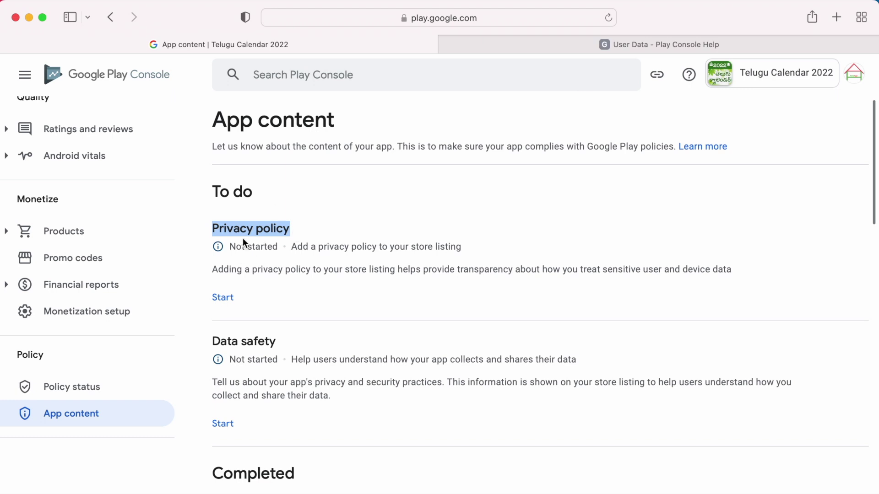
click(276, 252)
click(228, 298)
click(337, 262)
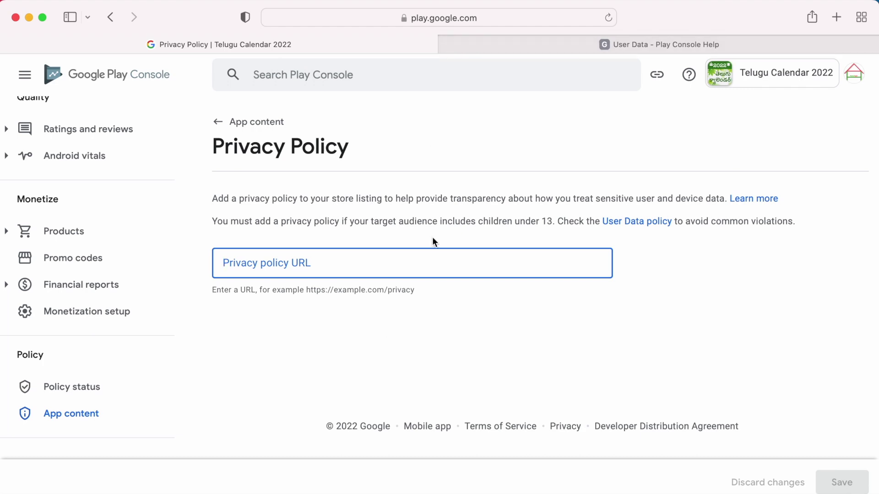
click(659, 44)
Step: Read the User Data policy, highlighting the third-party code compliance and sensitive user data passages
scroll(280, 364, down, 5)
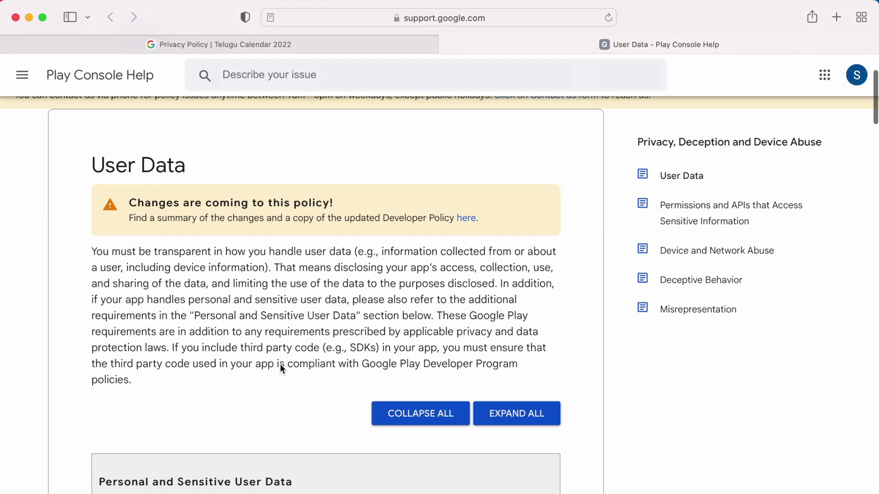
drag(92, 136, 352, 136)
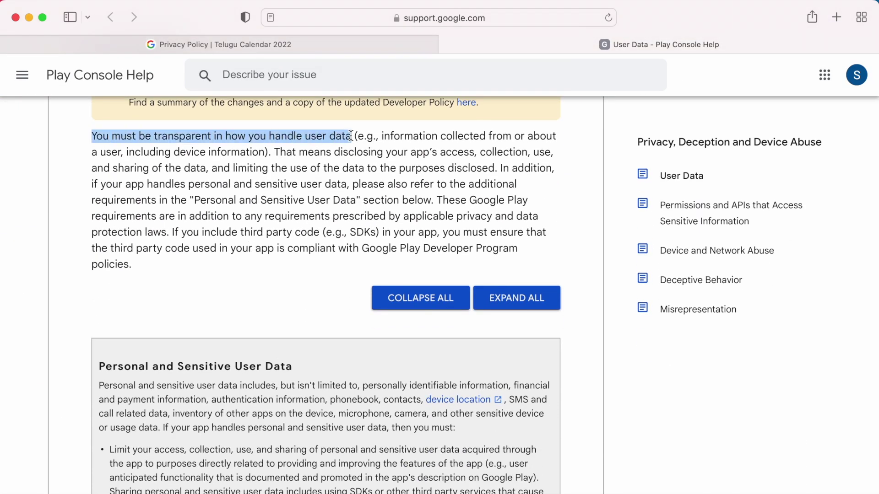
drag(173, 232, 205, 264)
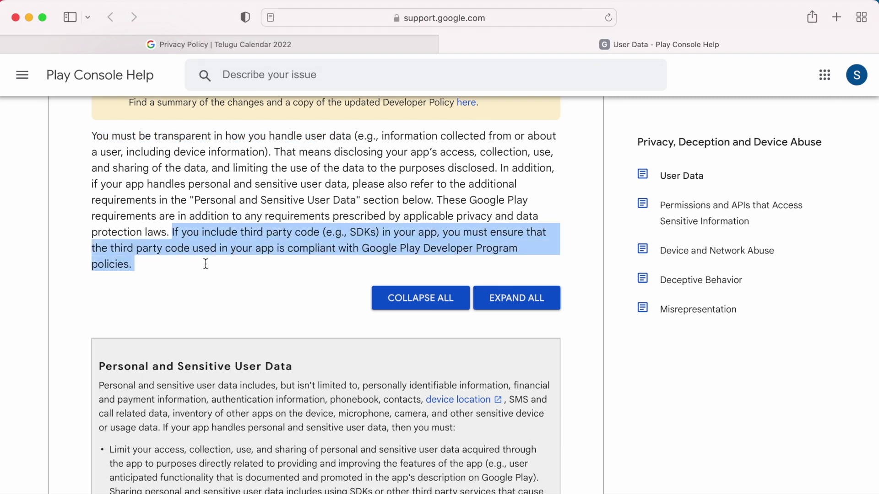
scroll(443, 252, down, 4)
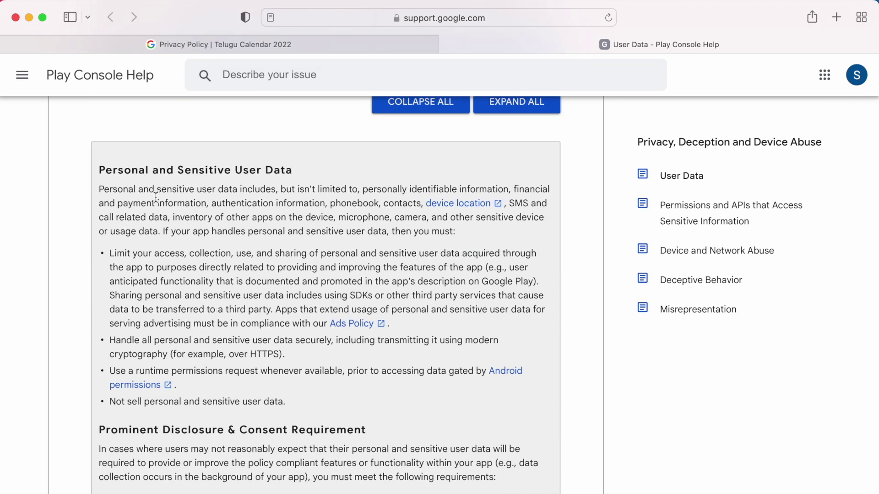
drag(99, 170, 293, 170)
click(139, 201)
drag(363, 188, 161, 233)
Step: Highlight the example disclosure format line and the Fitness Funds example disclosure
scroll(405, 381, down, 10)
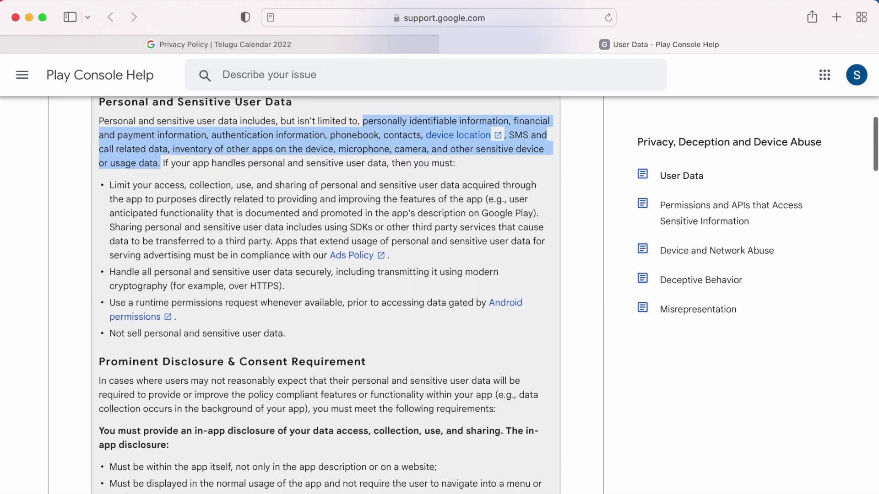
scroll(405, 382, down, 2)
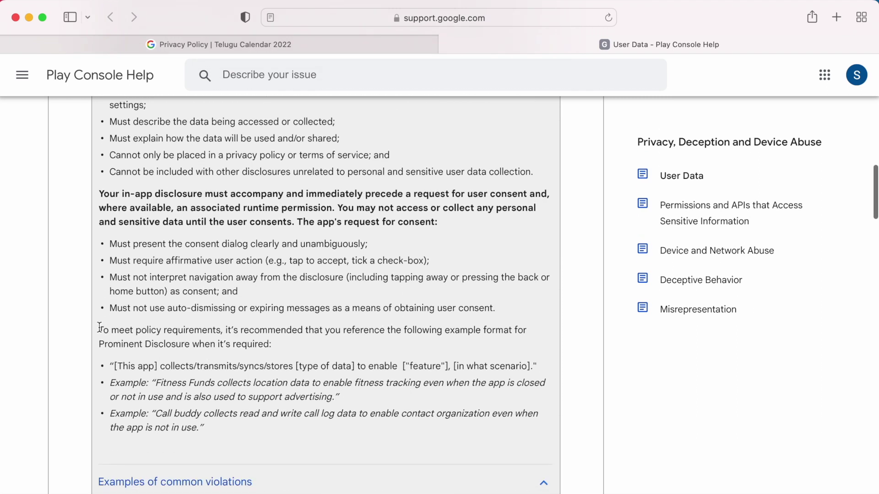
drag(99, 328, 401, 345)
drag(160, 365, 543, 365)
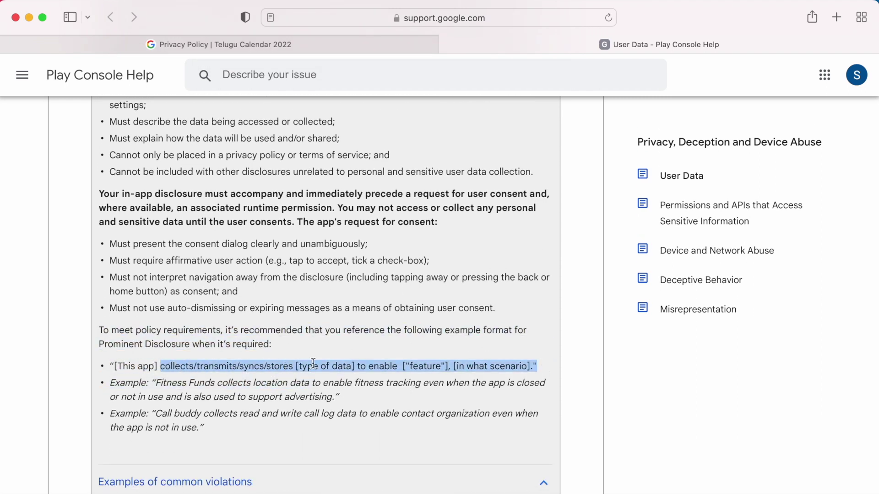
click(258, 408)
drag(157, 383, 333, 397)
scroll(169, 406, up, 2)
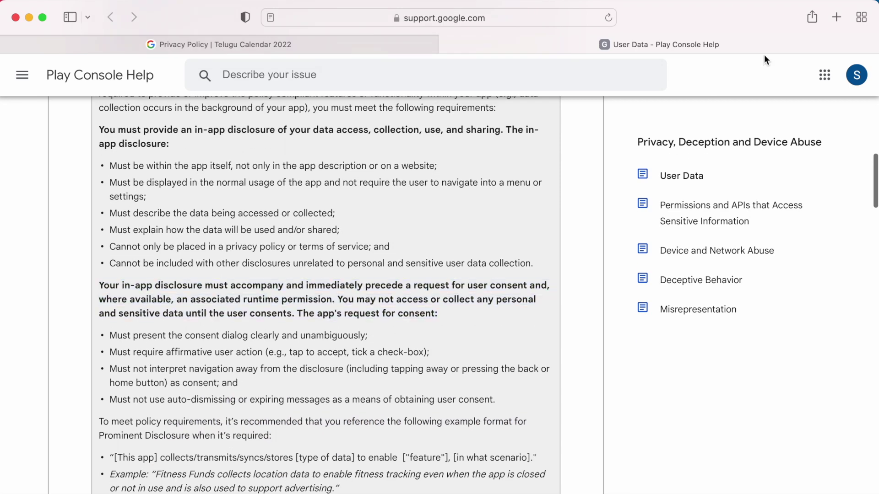
click(836, 18)
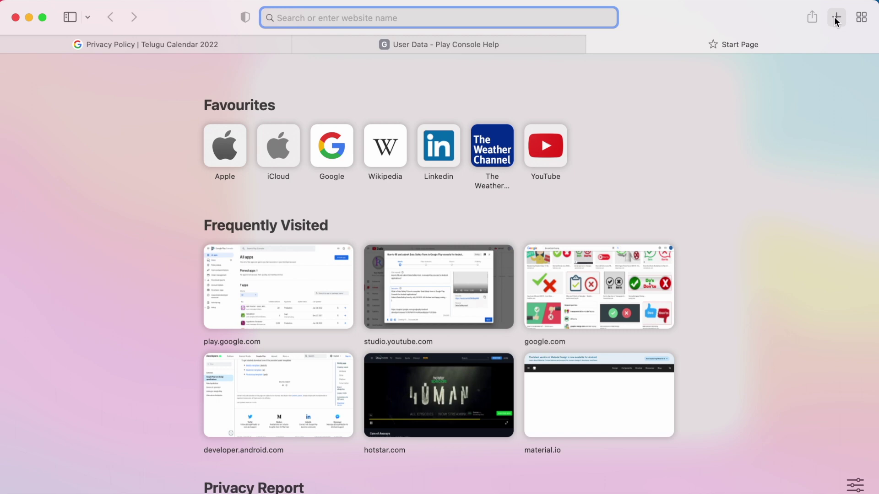
Step: Search 'google sites' in the new tab and go to the Google Sites home
text(google sites)
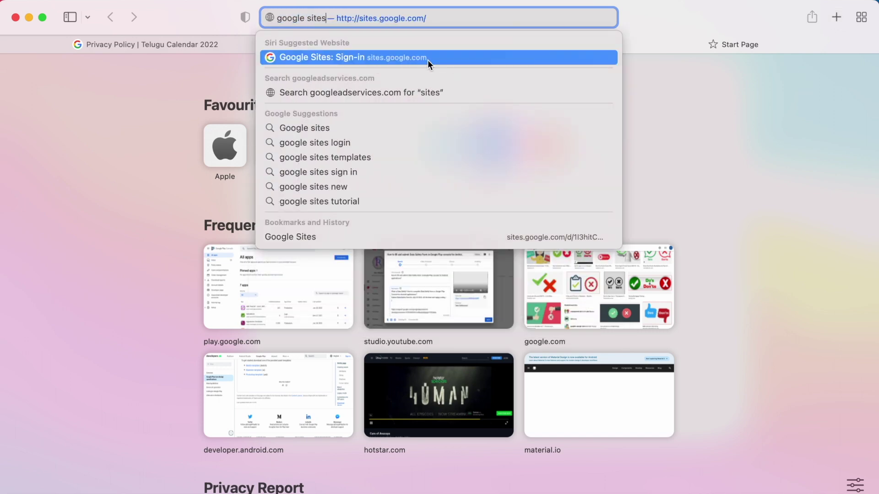
click(392, 58)
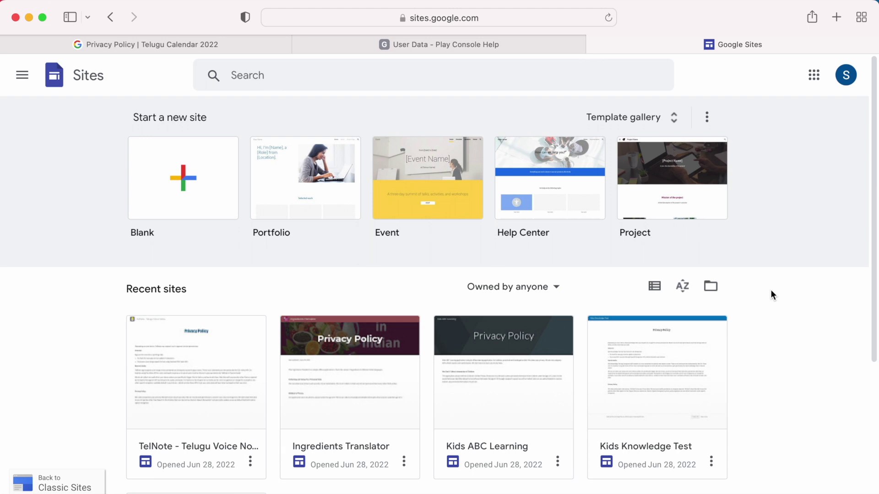
Step: Browse the Google Sites home and start a new site from the Blank template
scroll(771, 291, down, 3)
scroll(771, 291, up, 3)
scroll(771, 294, down, 3)
scroll(692, 228, up, 1)
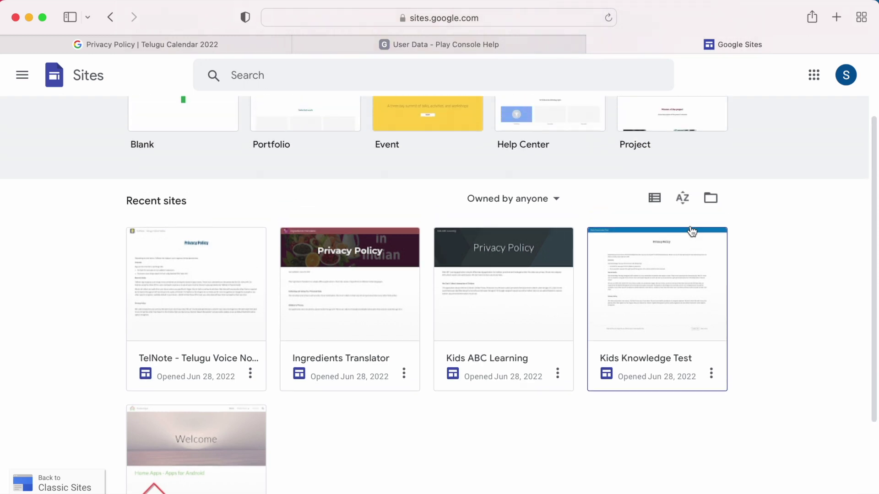
scroll(692, 231, up, 2)
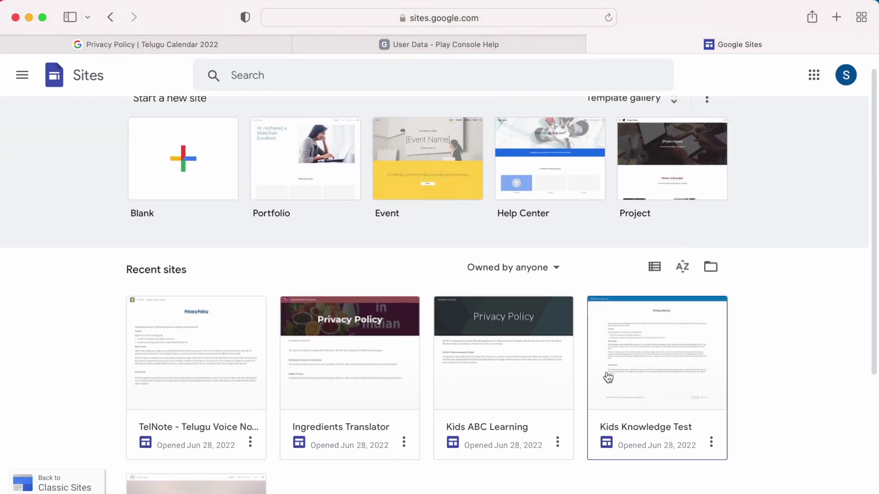
scroll(353, 373, up, 1)
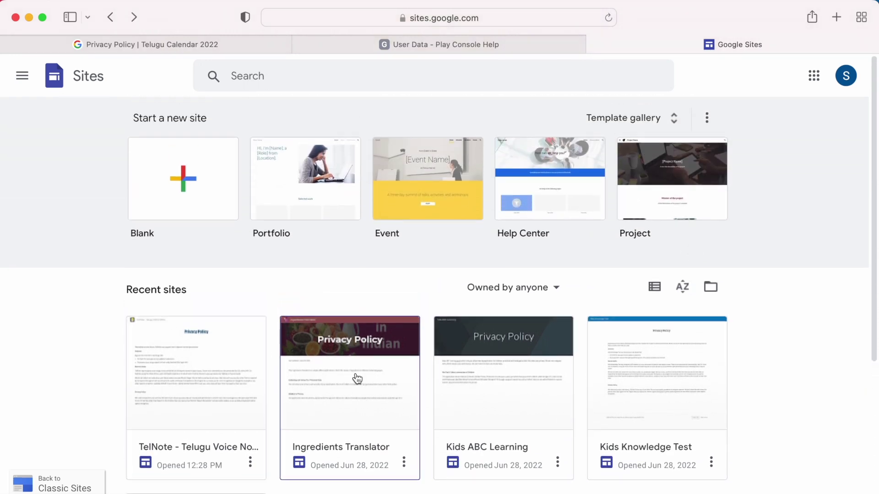
click(183, 171)
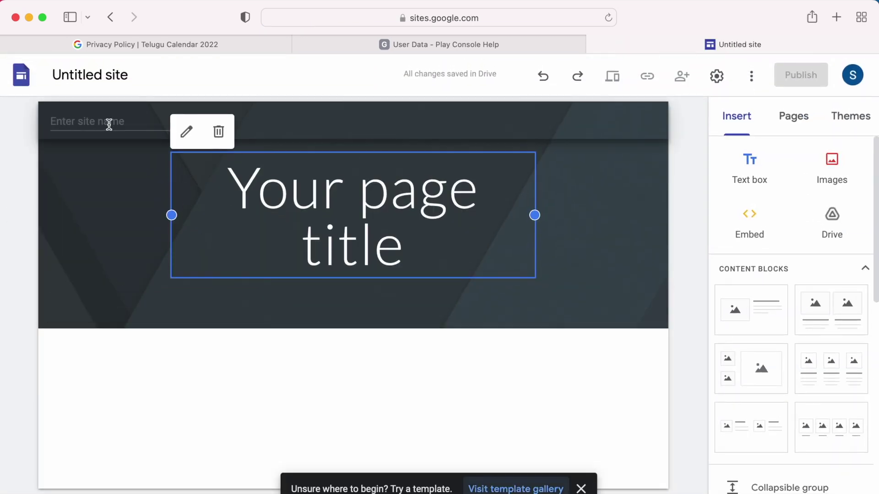
Step: Add a footer to the new page
click(343, 487)
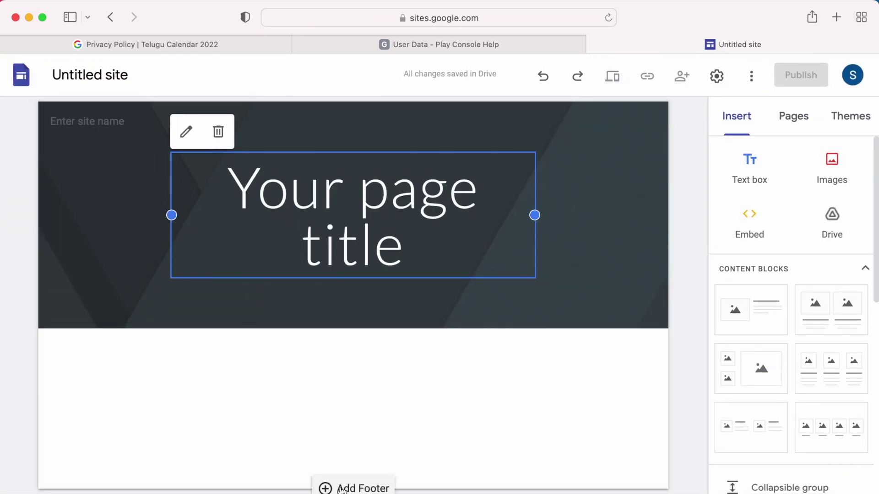
click(370, 331)
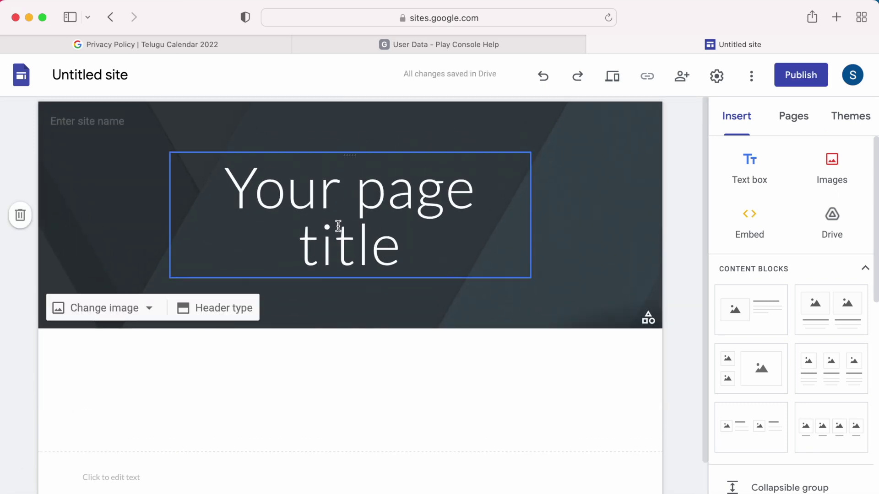
scroll(829, 338, down, 1)
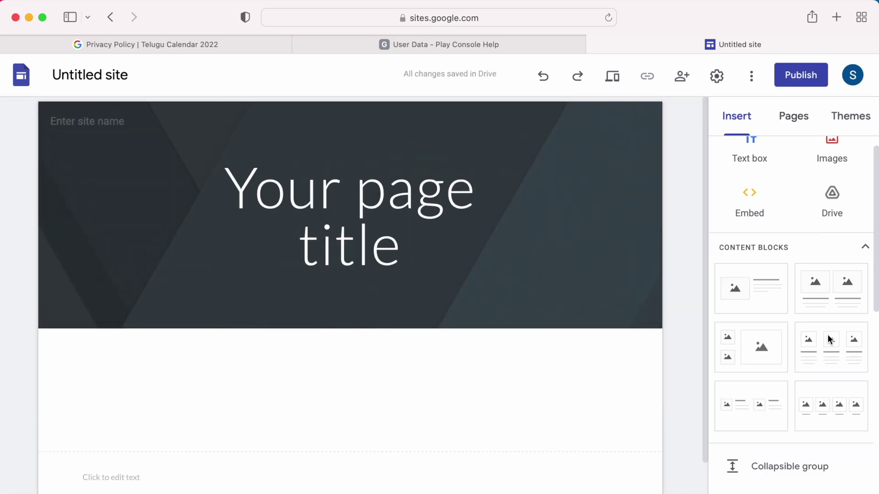
scroll(833, 178, up, 1)
Step: Preview the Aristotle, Diplomat, Vision, Level and Impression themes on the site
click(850, 116)
scroll(791, 311, down, 5)
click(792, 274)
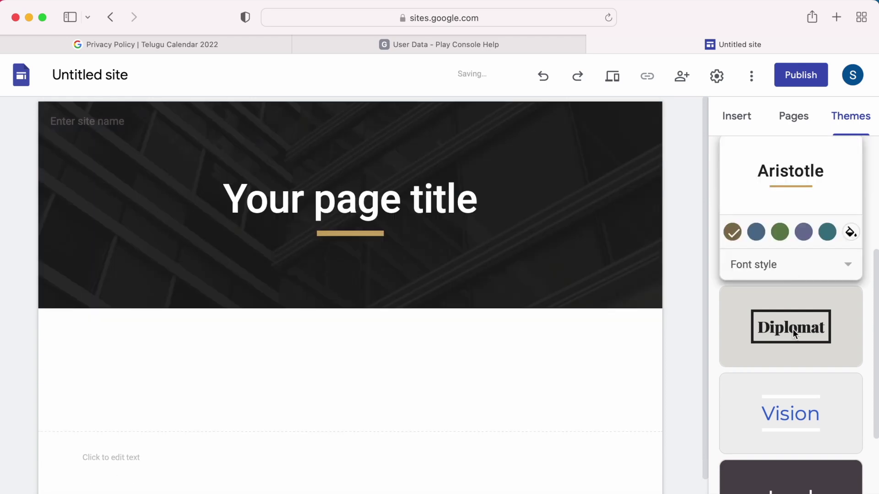
click(819, 338)
click(839, 412)
scroll(839, 410, down, 5)
click(839, 410)
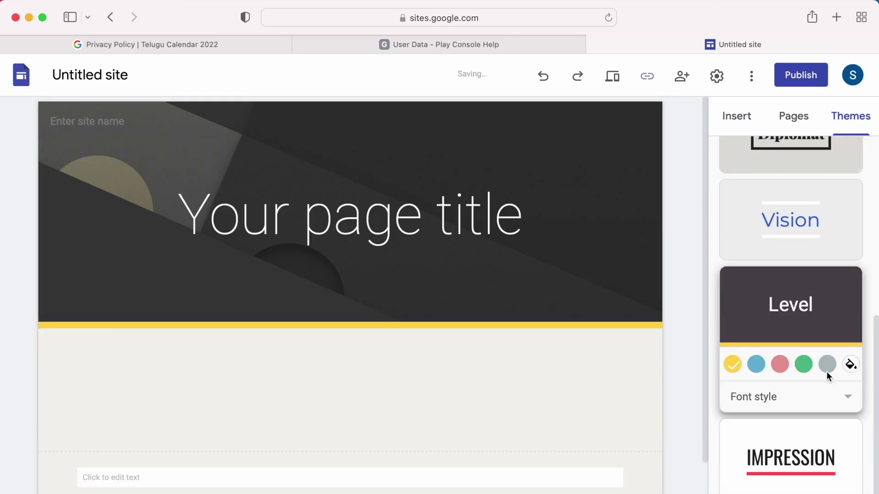
click(849, 454)
Step: Apply the Vision theme and open Brand images to add a logo
scroll(807, 431, up, 6)
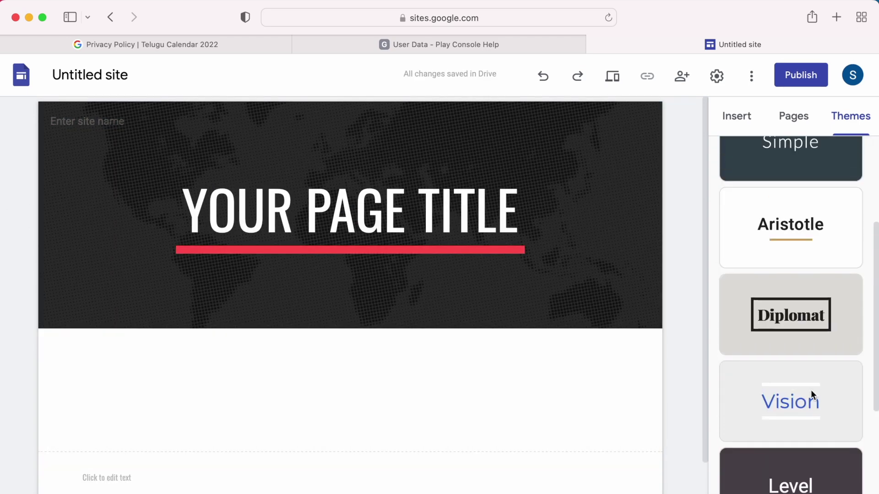
click(814, 345)
scroll(814, 345, down, 5)
click(807, 302)
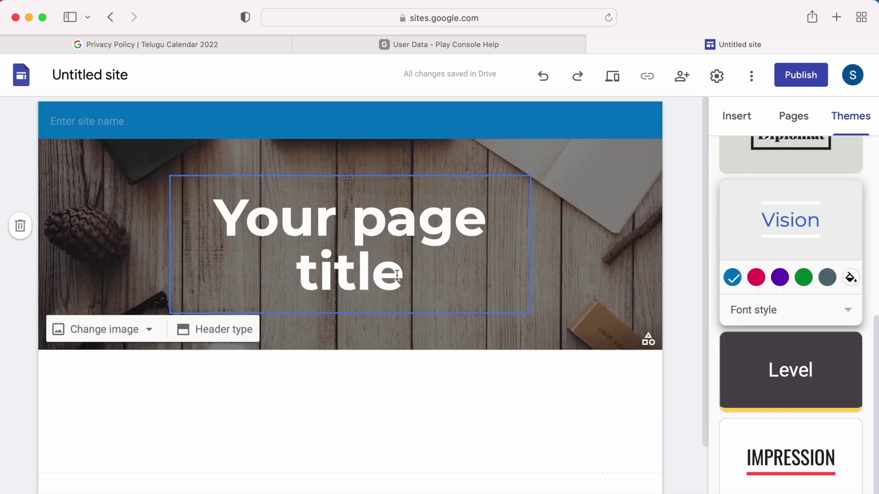
mouse_move(104, 118)
click(79, 153)
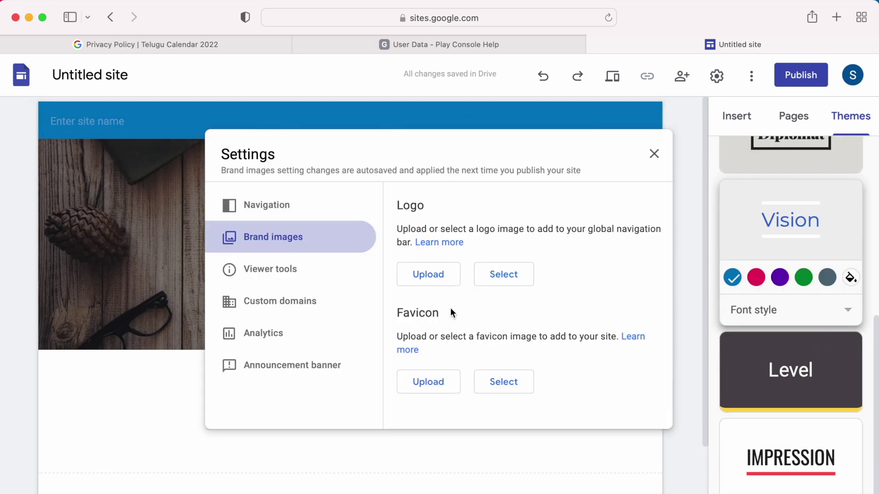
Step: Upload a logo from the computer, browsing from the home folder into the TeluguCalendar project
click(441, 275)
click(212, 305)
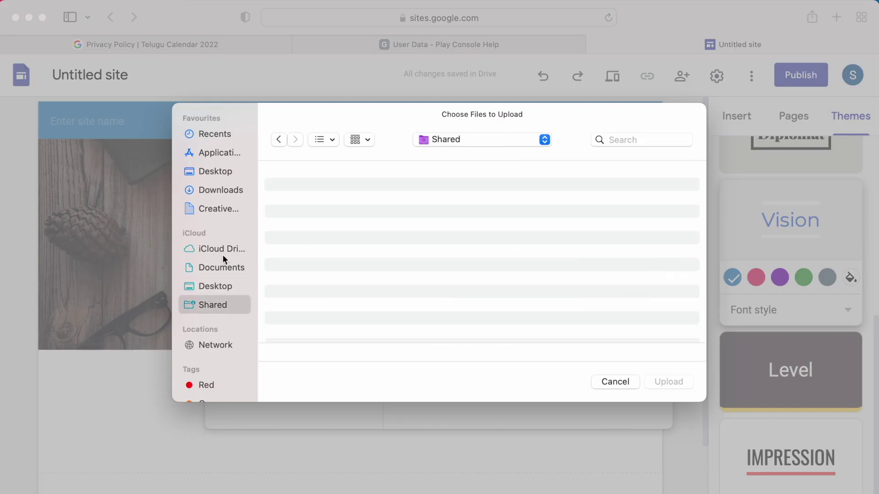
click(550, 145)
click(511, 219)
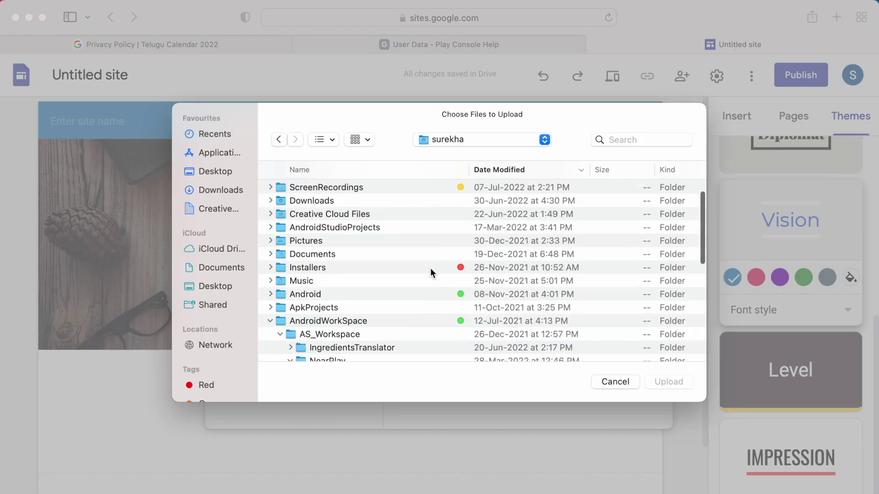
scroll(430, 268, down, 3)
click(270, 254)
click(270, 339)
scroll(354, 348, down, 3)
click(280, 322)
scroll(367, 337, down, 3)
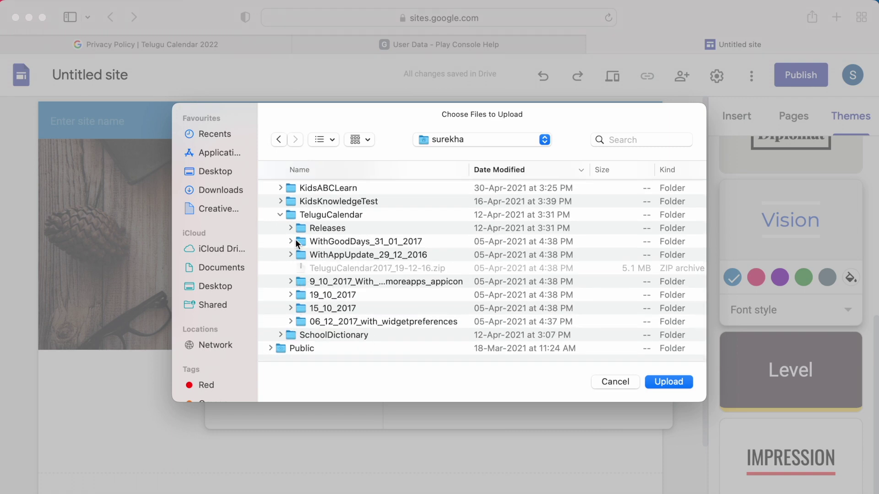
Step: Upload the 512x512 icon from Releases > Production > V6.0.38 as the site logo
click(291, 229)
click(301, 241)
click(310, 268)
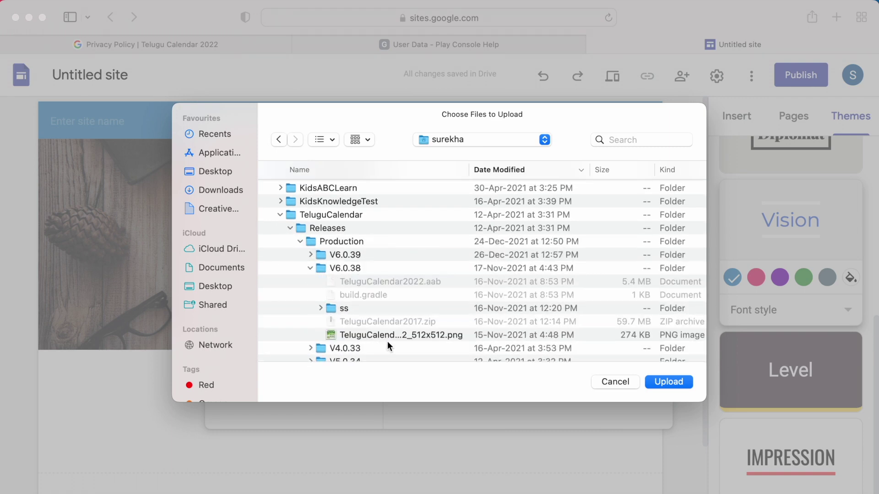
click(388, 338)
click(653, 384)
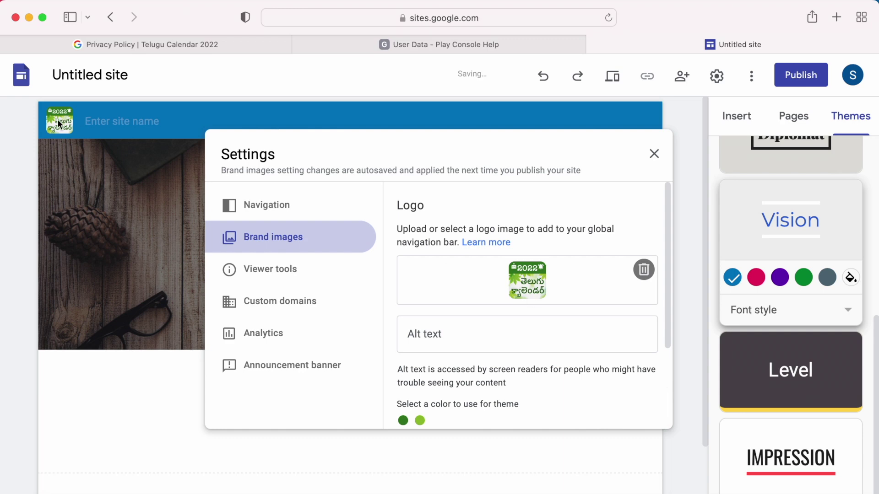
scroll(561, 311, down, 3)
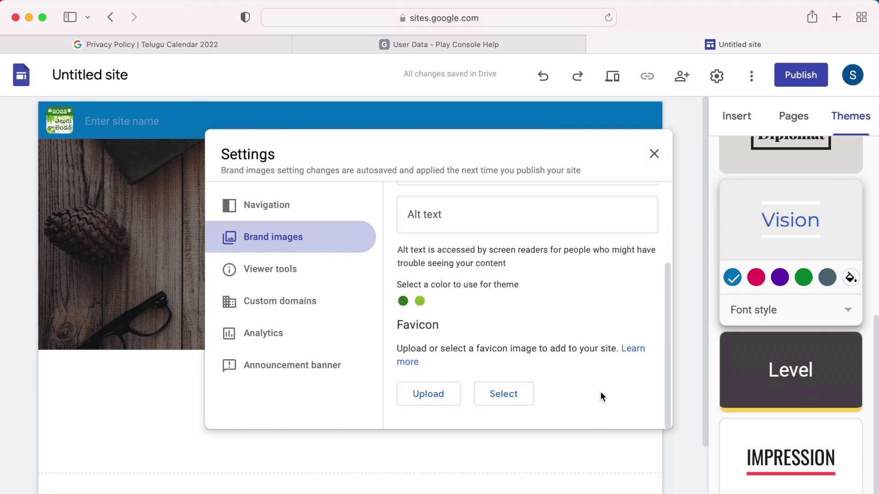
Step: Name the site 'Telugu Calendar' and set a one-line page title 'Privacy Policy'
click(654, 155)
click(122, 121)
text(Telugu Calendar)
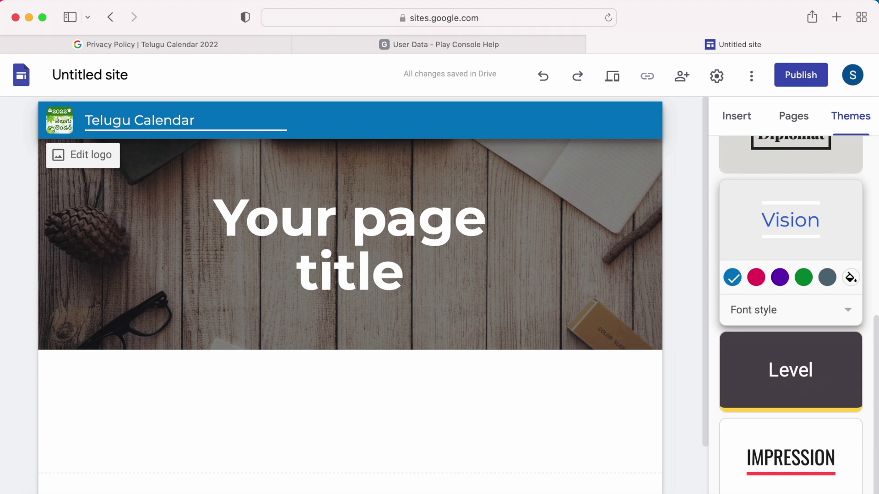
click(320, 232)
triple_click(202, 212)
text(Privacy Policy)
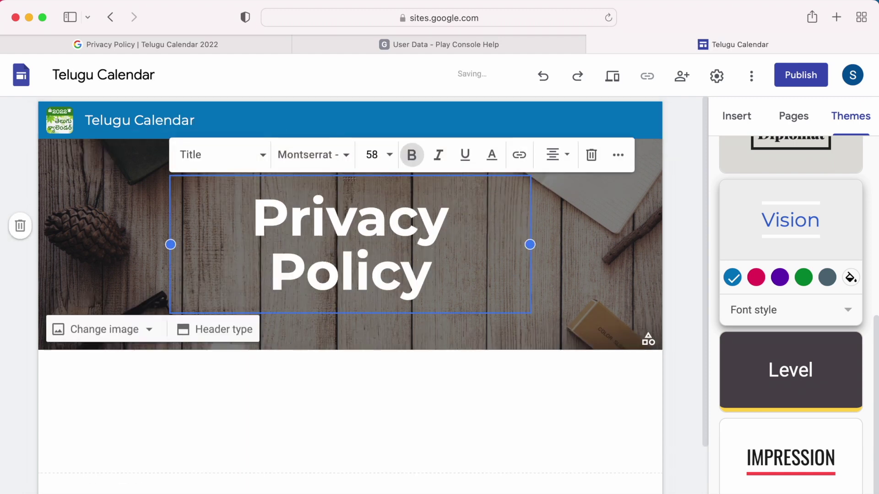
drag(529, 244, 575, 242)
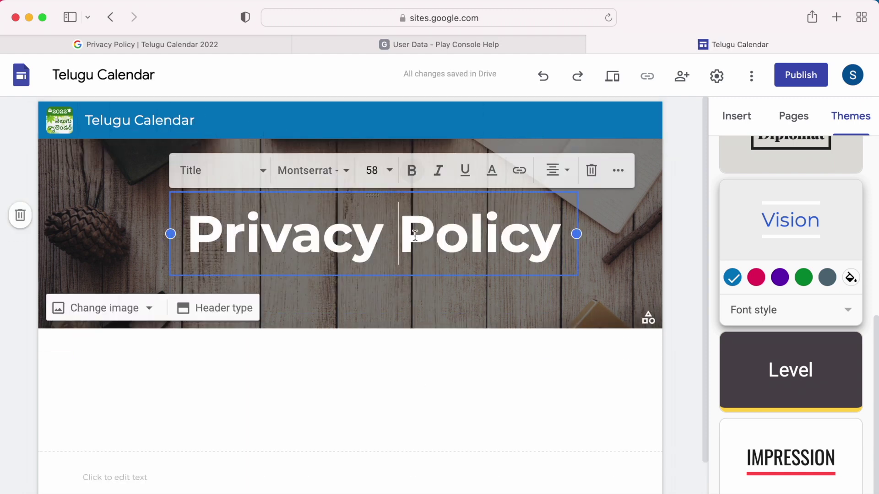
click(458, 407)
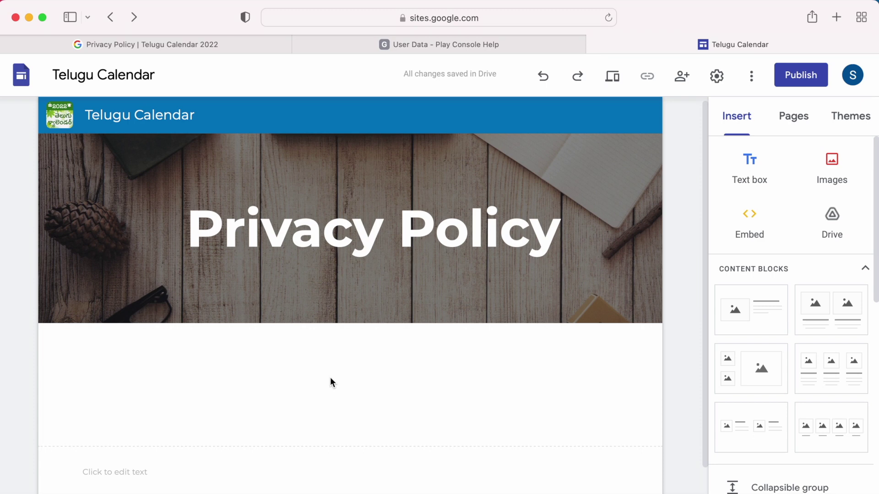
Step: Add a 'Last Updated:' text box and a two-sentence intro about the app and privacy
click(749, 170)
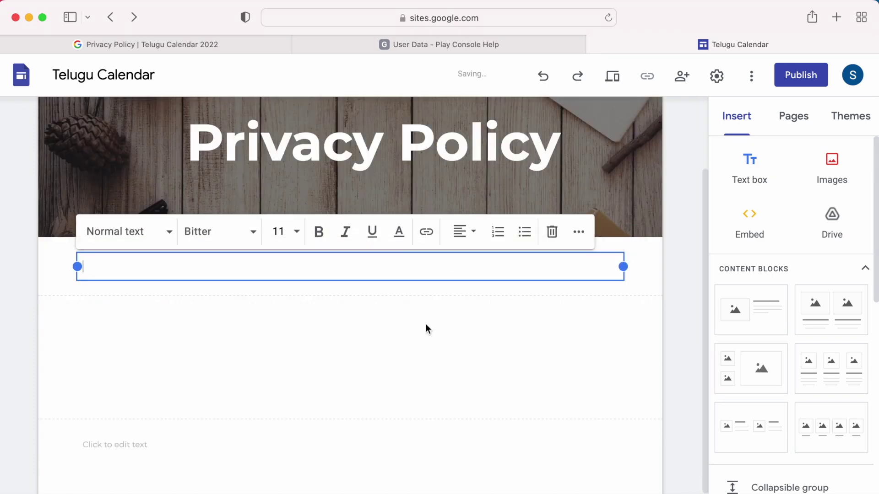
text(Last Updated: Jul 11 2022)
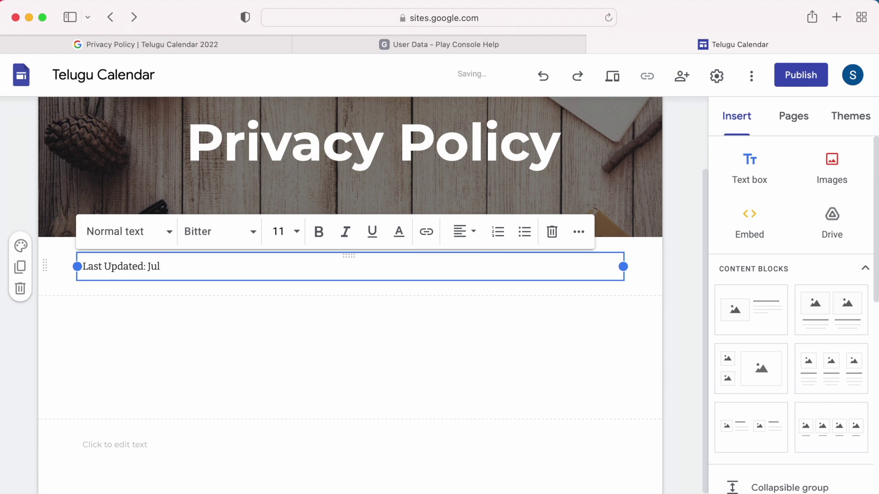
click(259, 346)
click(749, 172)
text(Tel)
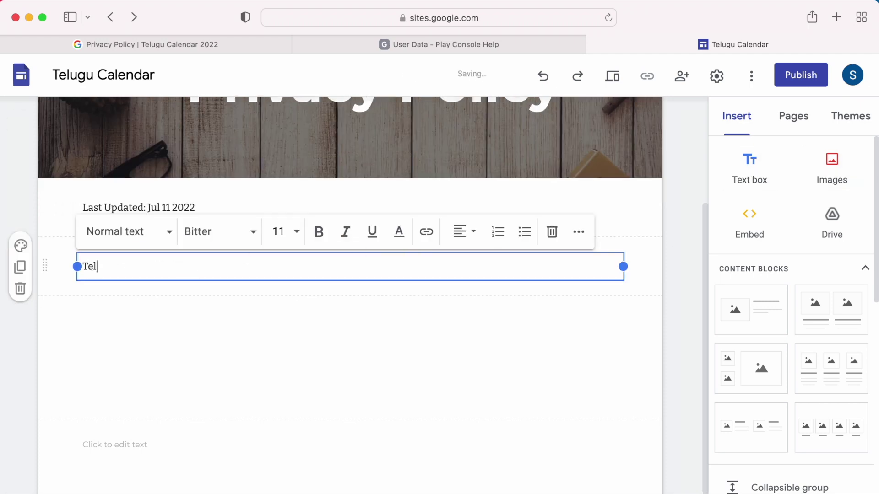
text(ugu Calendar application is)
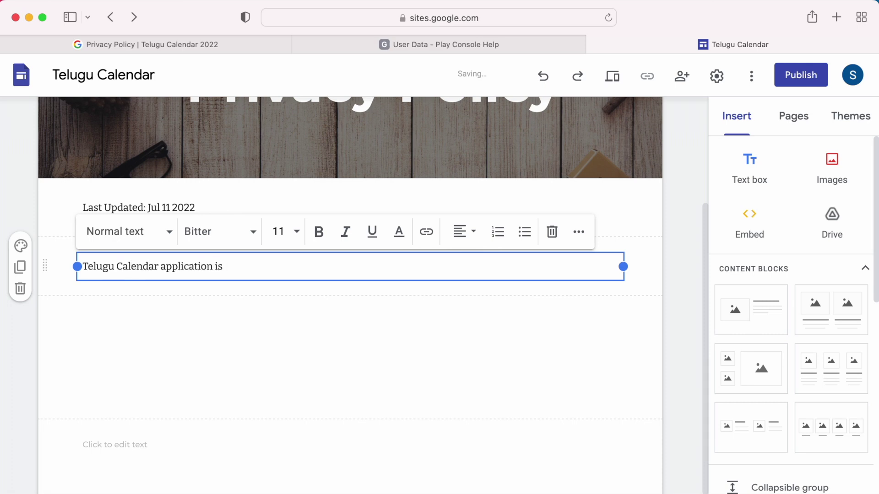
text( a simple offline panchang)
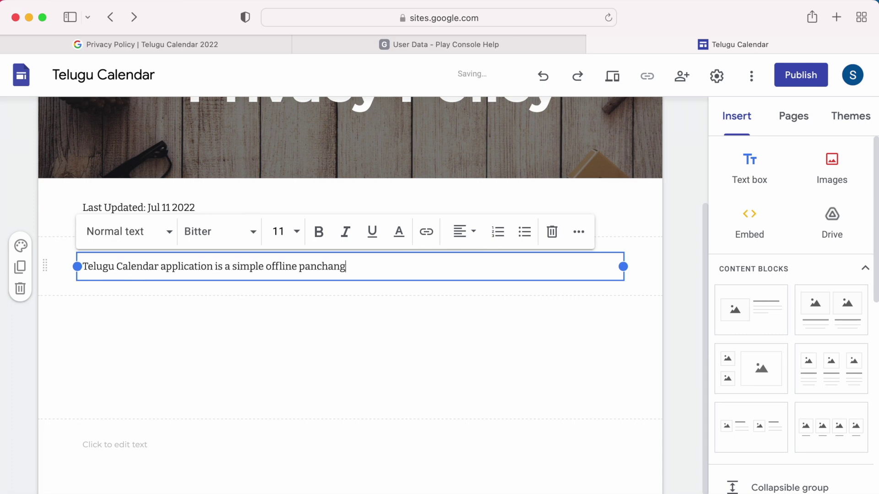
text(am application for telugu people.)
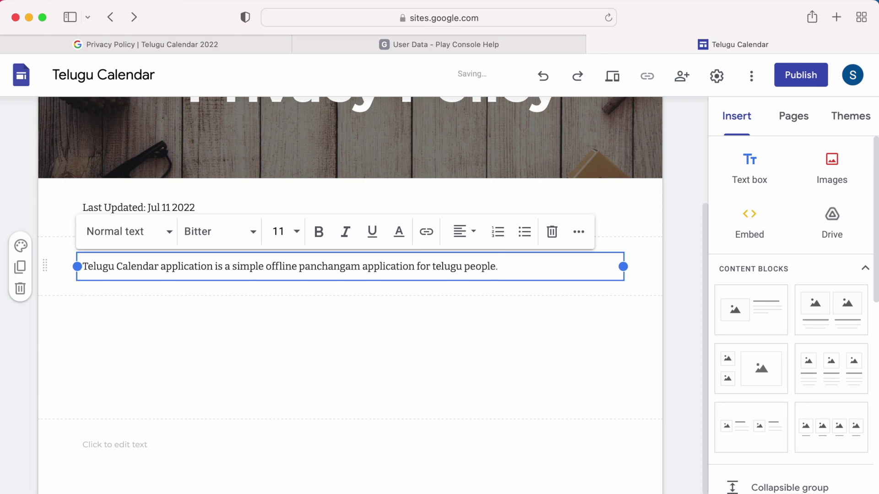
key(Return)
text(We )
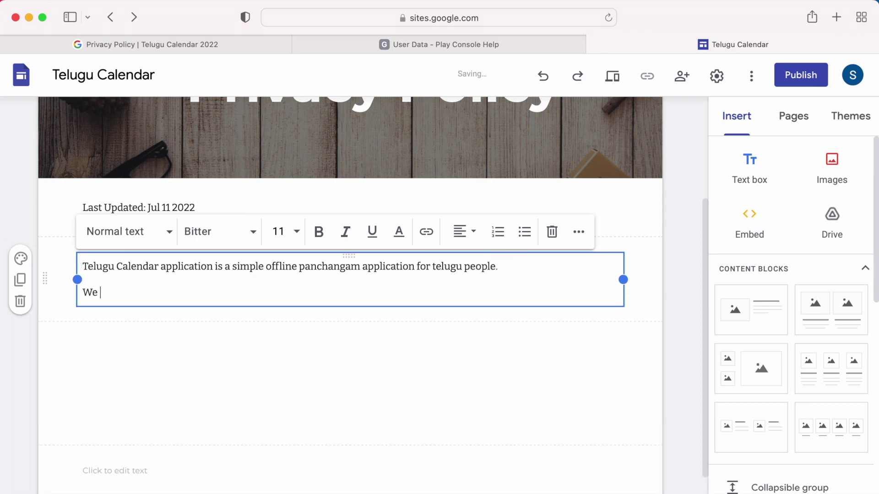
text(care about your privacy )
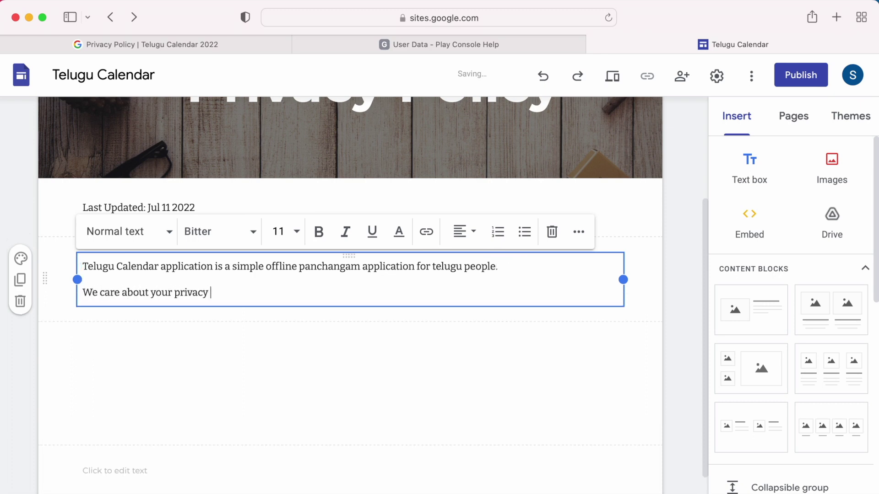
text(and security of your pe)
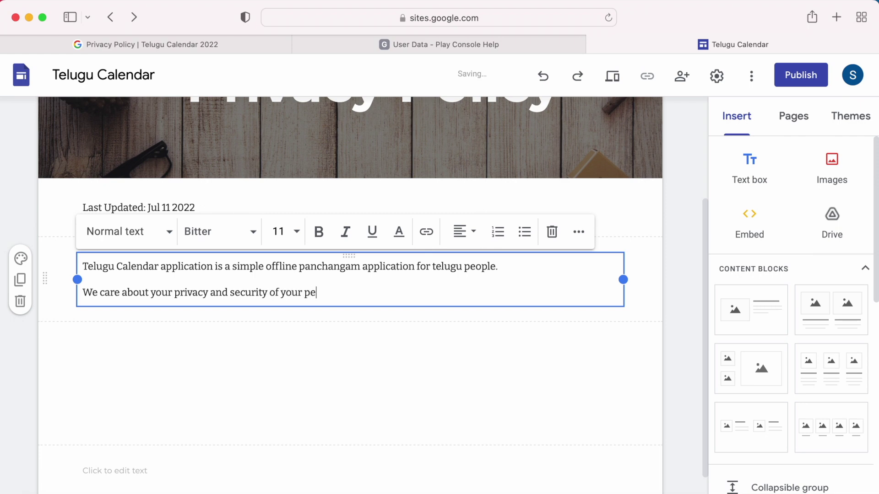
text(rsonnel information.)
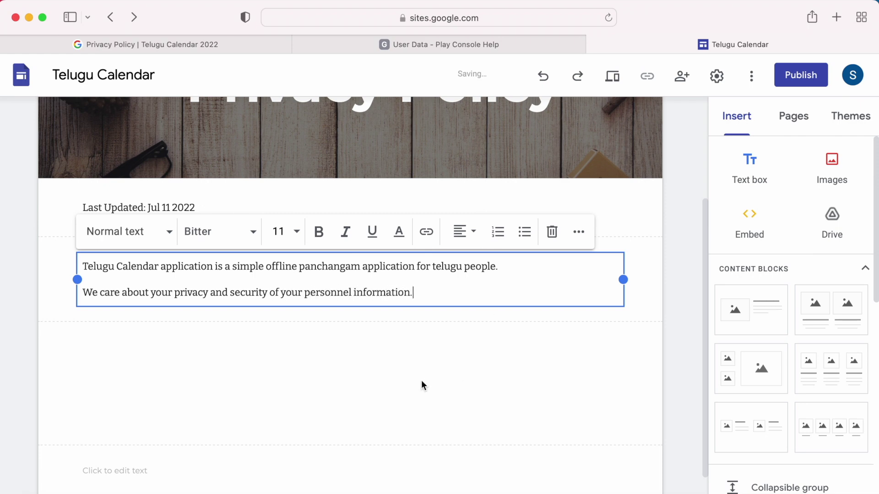
click(422, 384)
Step: Add a text box with the heading 'Collecting and Using Your Personnel Data' in Heading style
click(749, 165)
text(Collecting a)
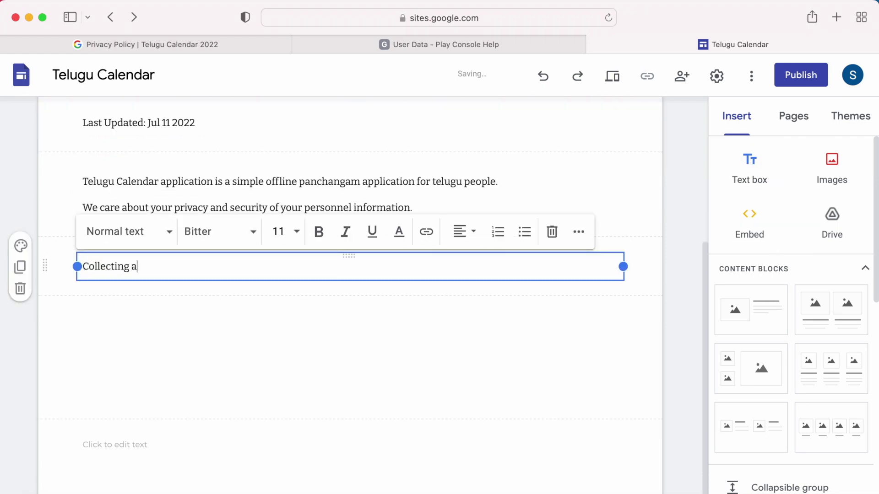
text(nd Using Your Personnel Data)
key(Return)
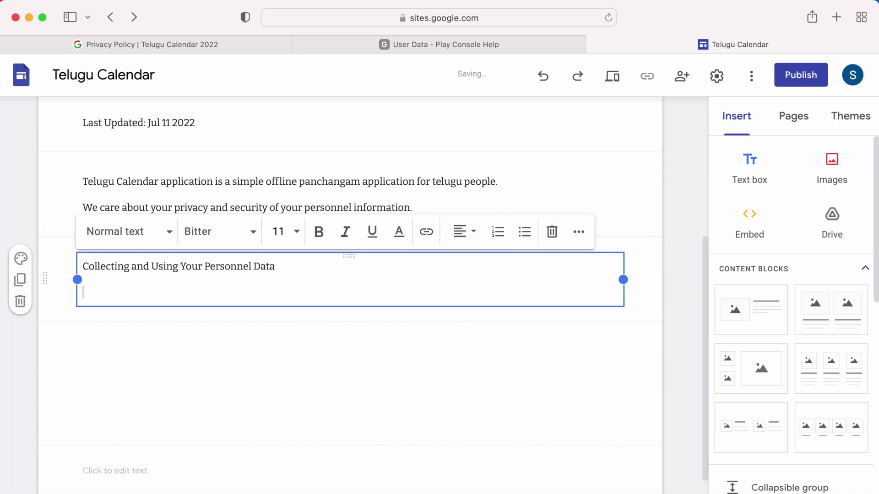
key(Return)
triple_click(84, 268)
click(157, 245)
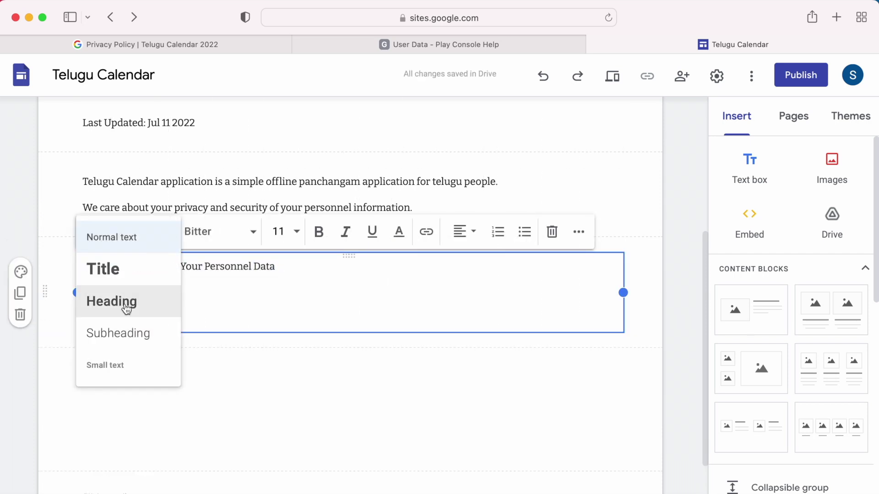
click(128, 305)
click(147, 237)
click(126, 333)
click(168, 304)
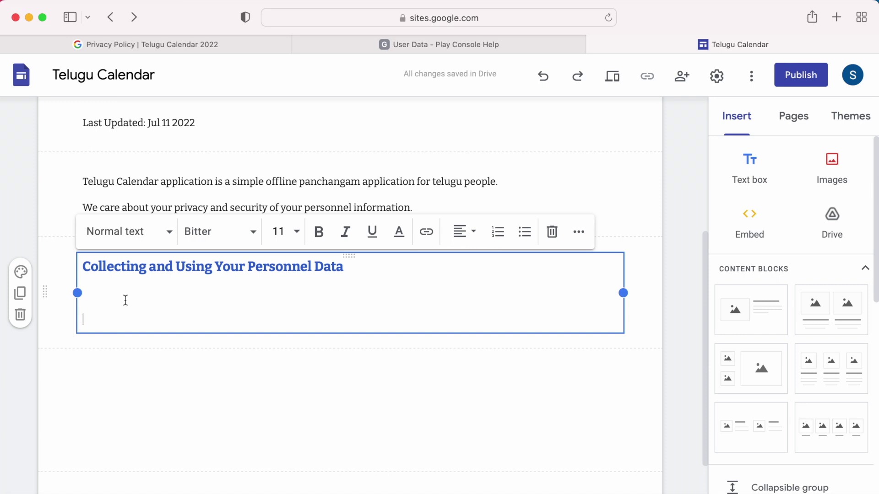
Step: Write a sentence stating no personnel data is shared with any third parties
text(Location:)
key(Return)
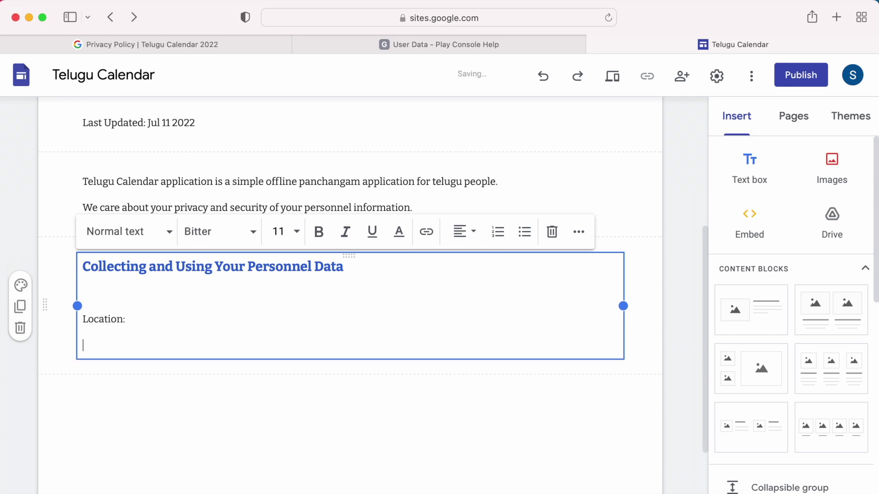
text(Personnel Info:)
key(Return)
shift+click(83, 318)
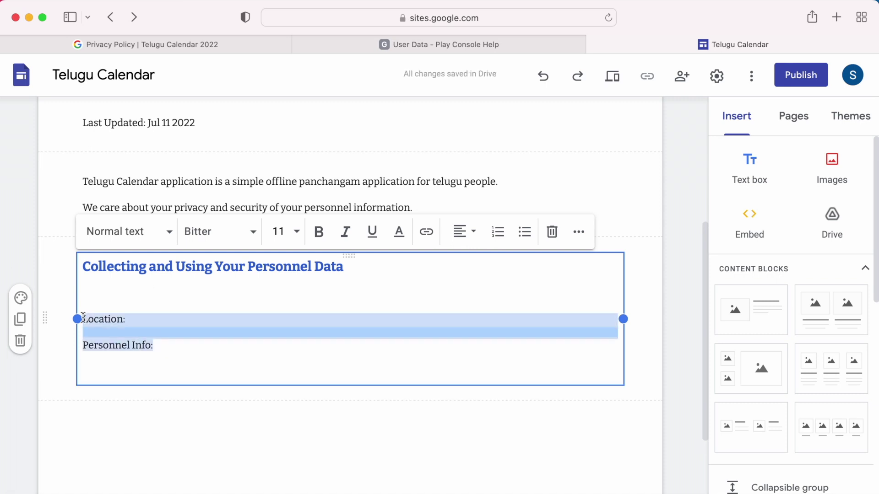
text(We do not collect or share any per)
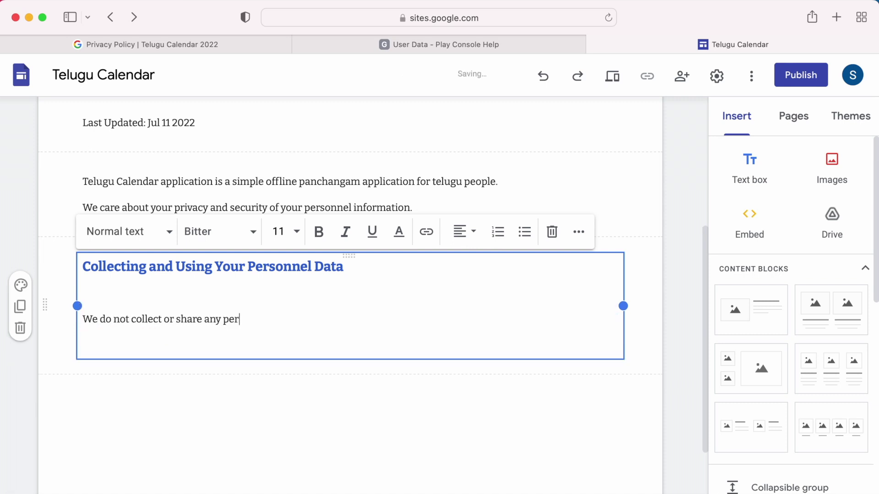
text(sonnel information.)
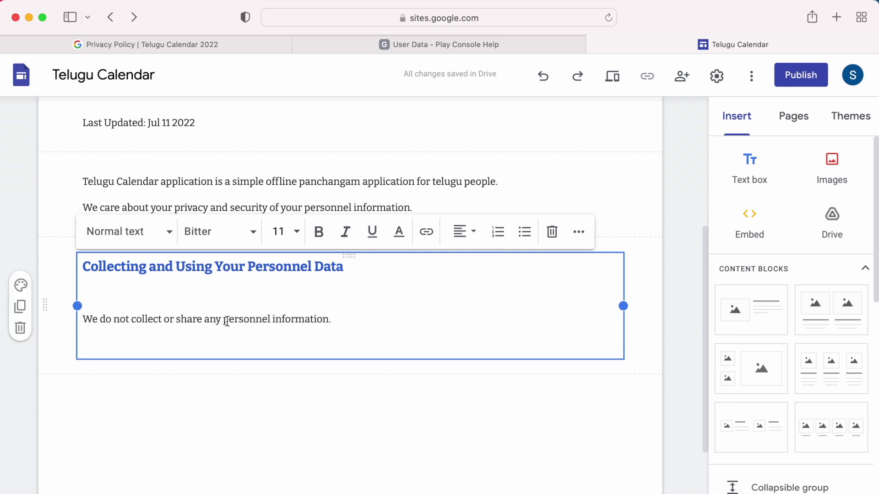
click(227, 321)
text(of your)
drag(222, 321, 364, 320)
key(BackSpace)
text(of your )
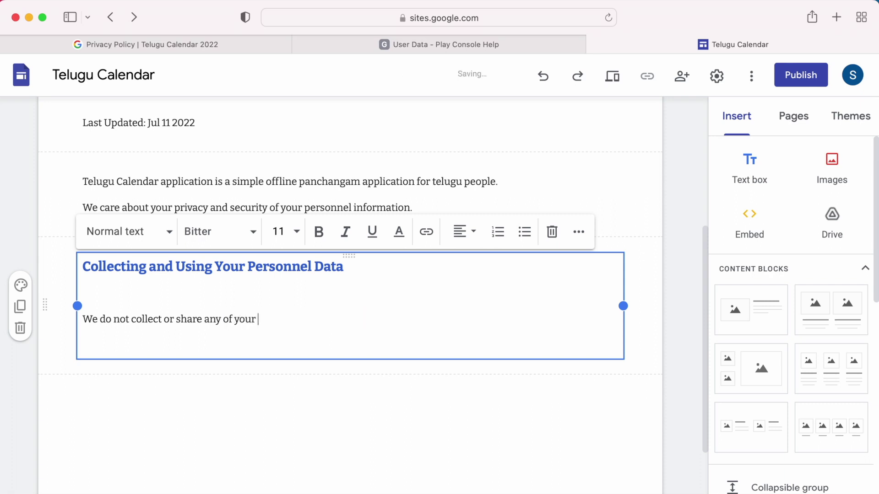
text(personnel data to any third parties.)
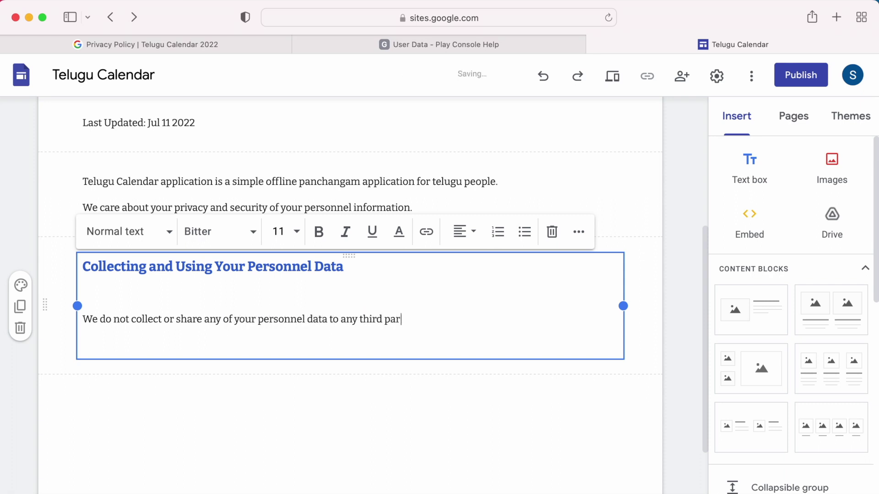
Step: Start a 'Permissions:' section explaining when the app asks for Record Audio permission
key(Return)
key(Return)
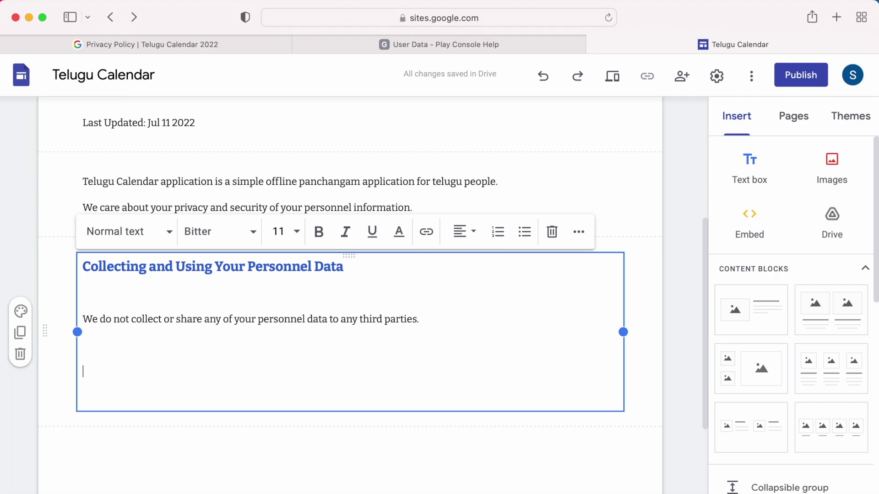
text(Permissions:)
key(Return)
text(Depending on your device "Telugu Calendar)
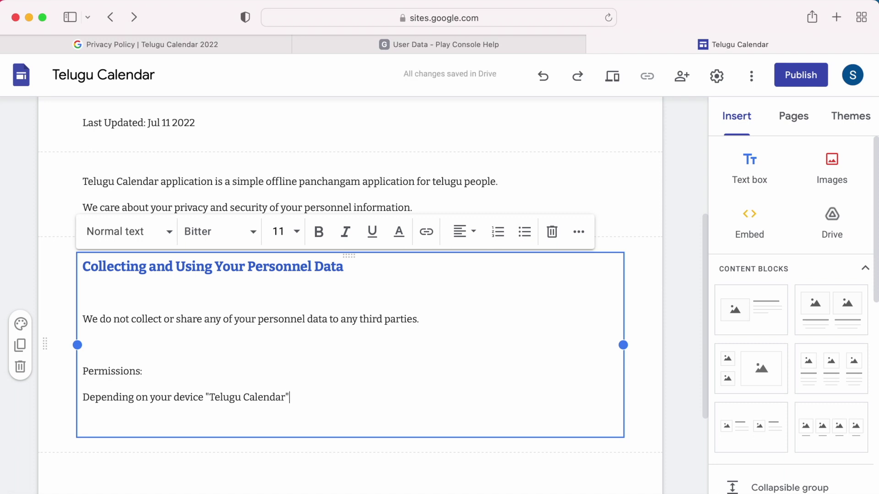
text( may ask for "Rec)
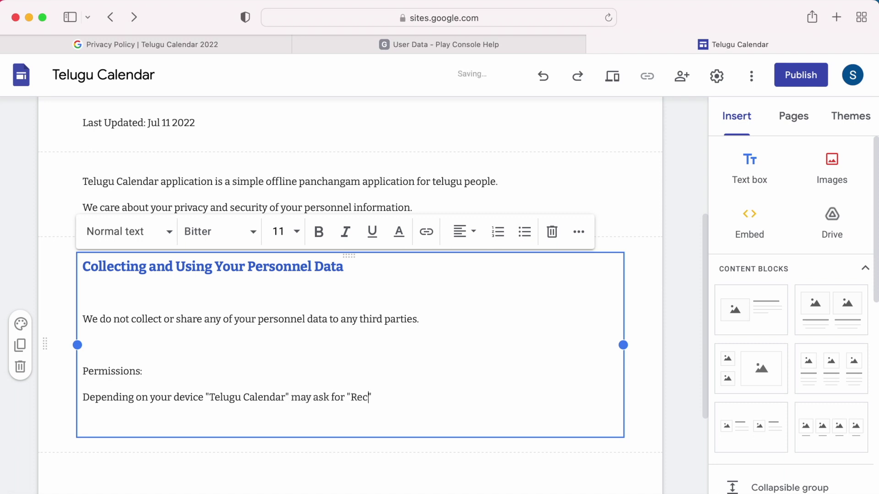
text(ord Audio )
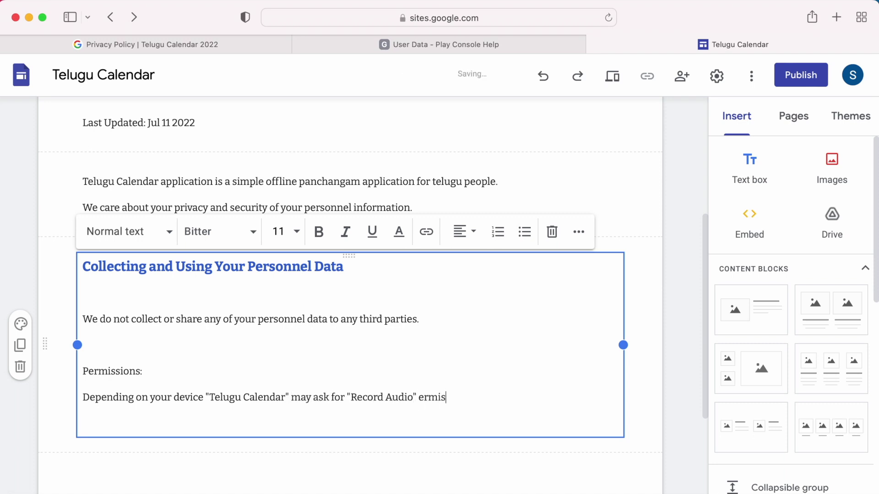
text(sion only whn user wants t)
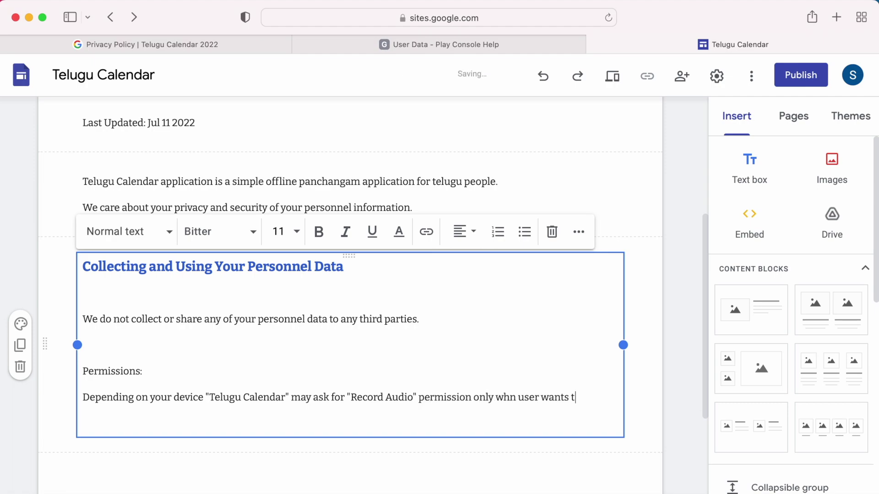
text(o save the event details)
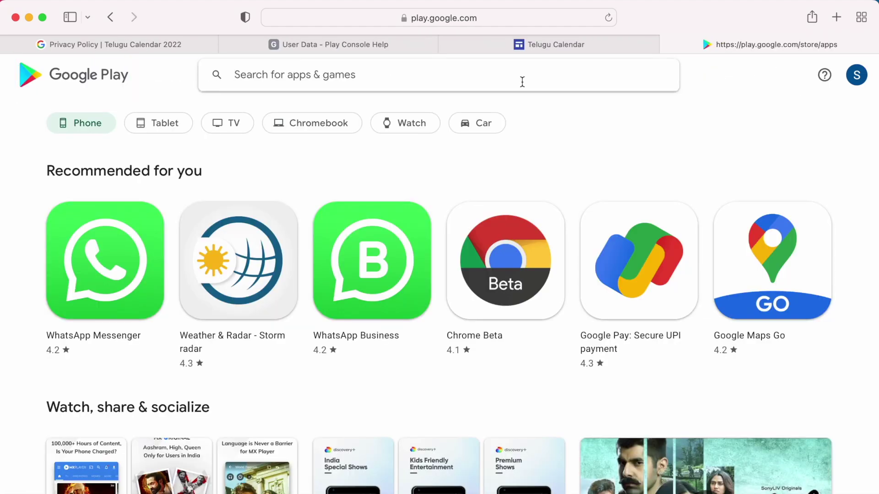
Step: Look up 'telugu calendar 2022' on Google Play and view the app's screenshots
text(telugu calendar 2022)
key(Return)
click(165, 348)
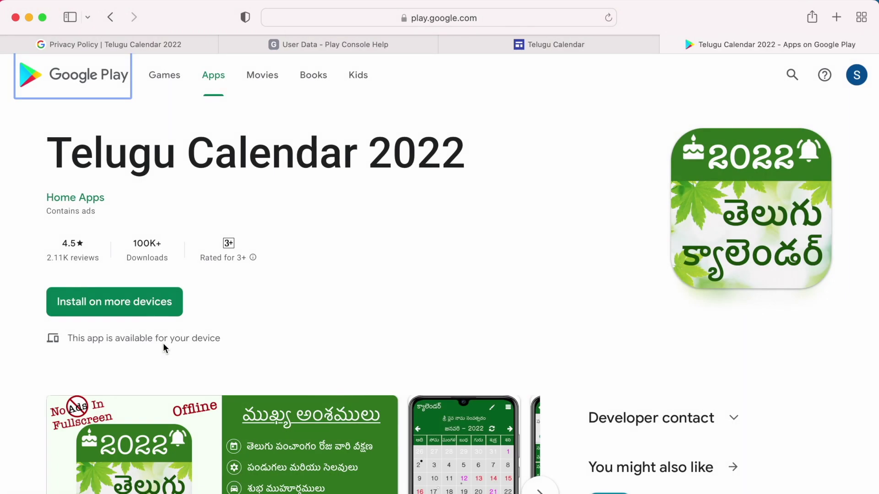
scroll(165, 348, down, 6)
scroll(191, 206, right, 8)
click(191, 205)
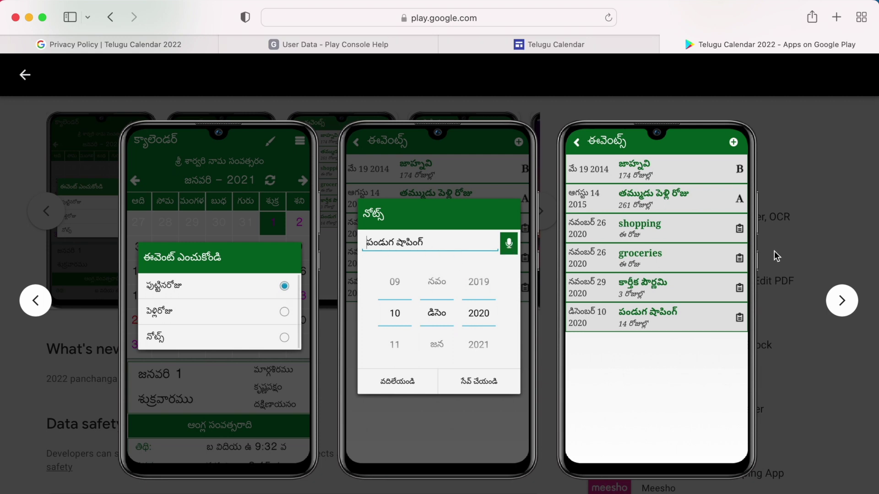
key(Escape)
click(568, 45)
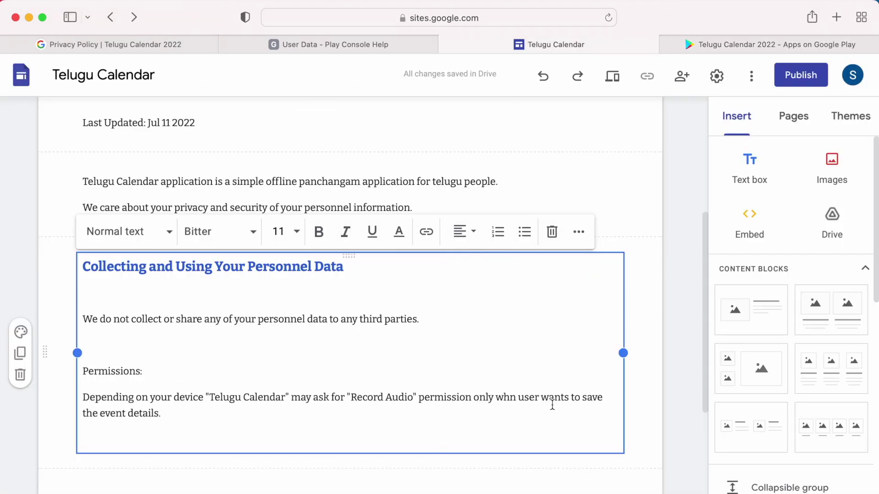
Step: Add to the Permissions paragraph that voice/audio is only collected via the mic button and never shared with third-party apps
text(We do not)
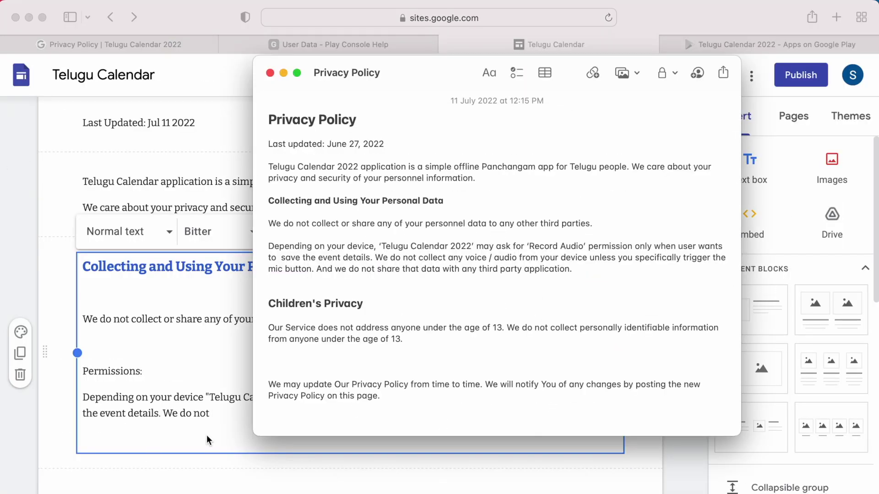
text( collect any voice/audio from your device)
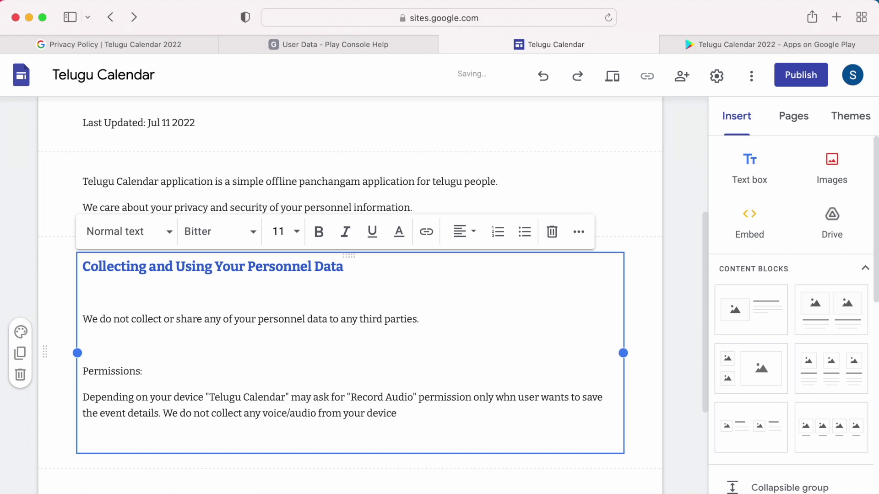
text( unless you specifically trigger the mic but)
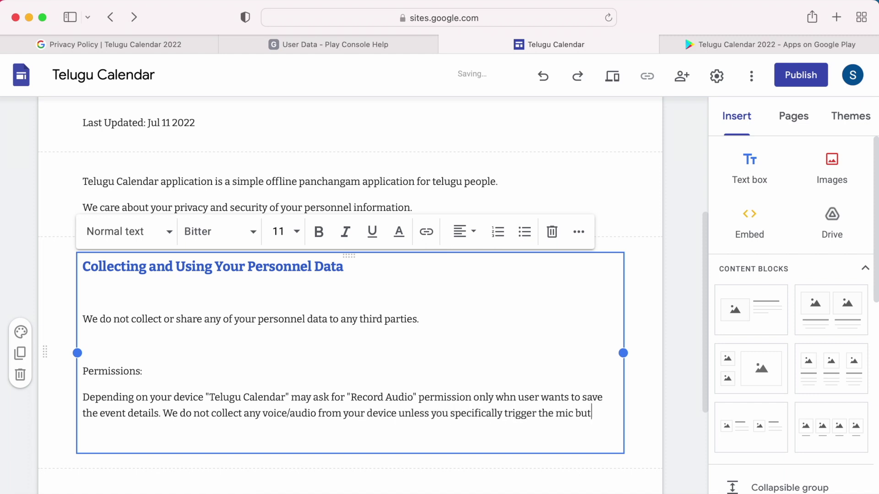
text(on. And we don)
key(BackSpace)
text(not share that data with any third party appl)
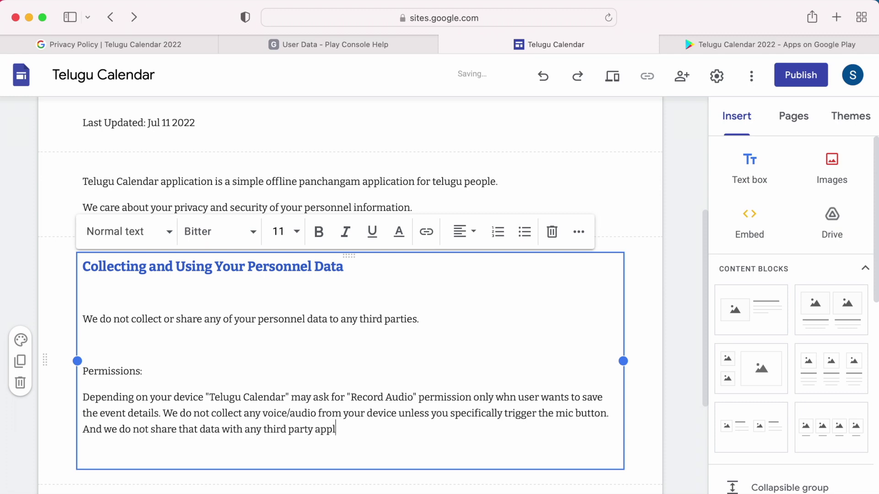
text(ications.)
scroll(463, 252, down, 3)
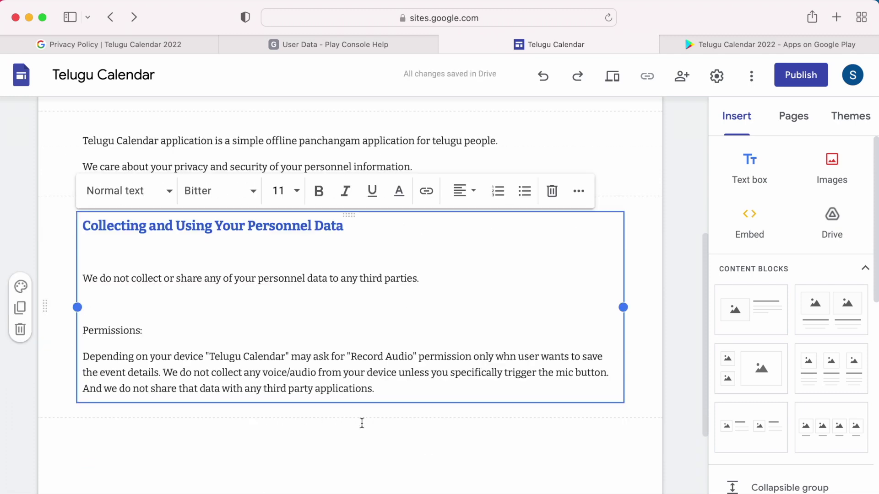
Step: Add a 'Children's Privacy' heading with text stating the app does not address anyone under 13
click(750, 170)
text(Childr)
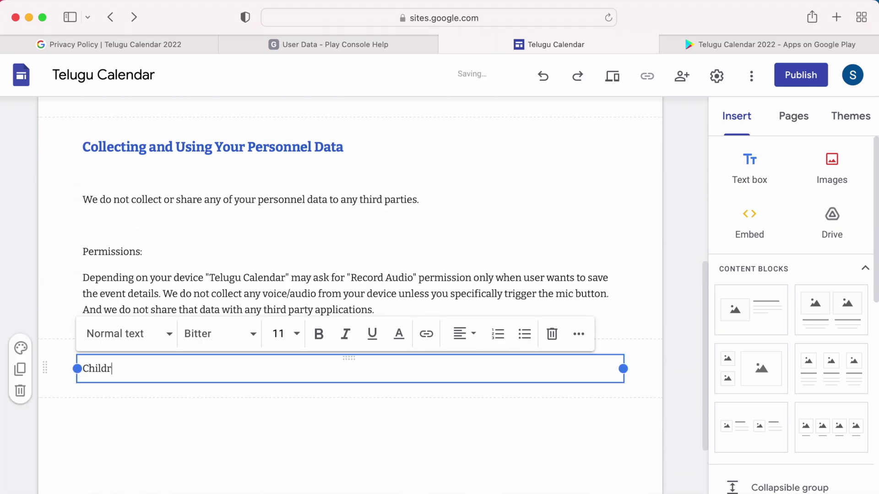
text(en's Privacy)
key(Return)
triple_click(78, 369)
key(super+alt+2)
click(126, 418)
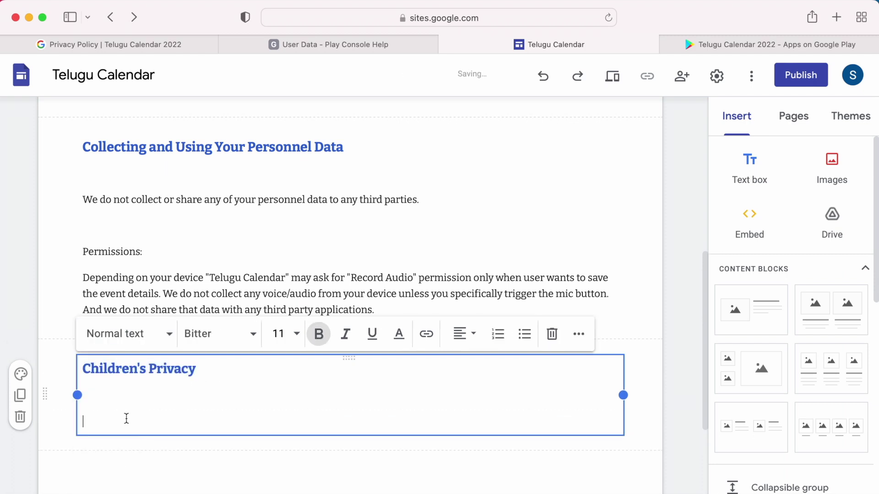
text(Our application does not address any one unde)
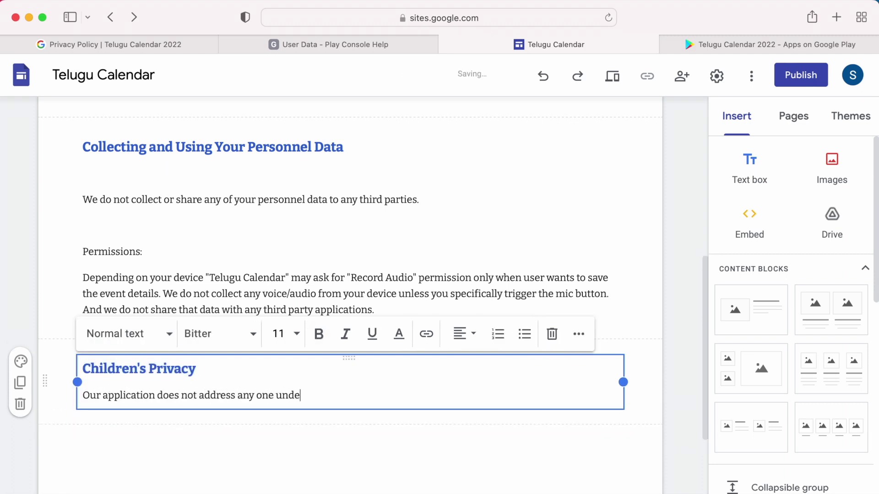
text(r the age of 13. We do not collect any personn)
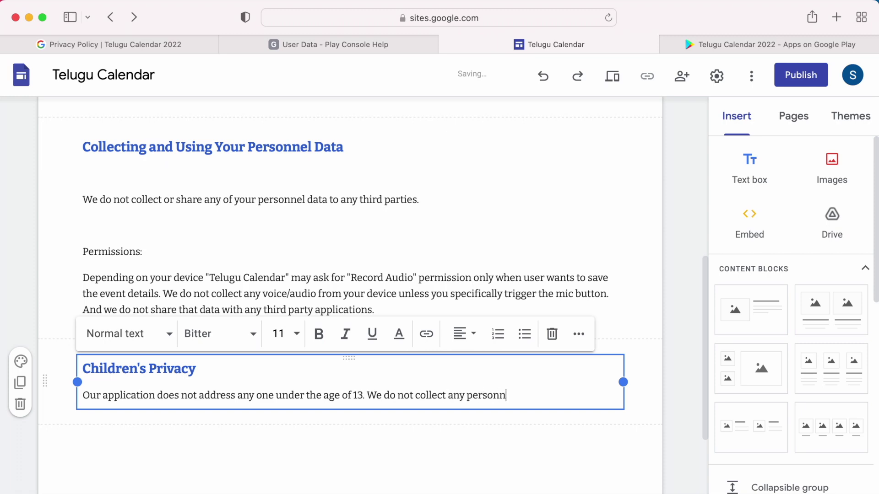
text(el informtaion from children through our application.)
click(271, 422)
Step: Write a footer note that the Privacy Policy may be updated from time to time
scroll(271, 421, down, 4)
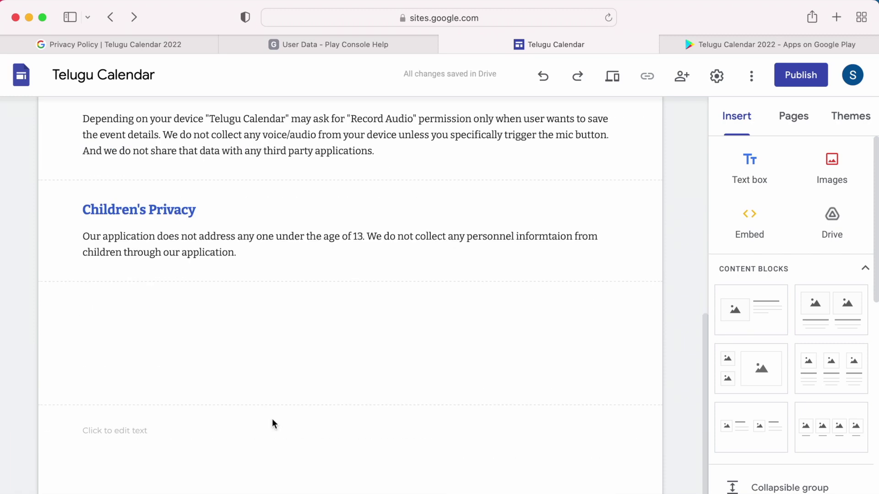
click(320, 430)
text(We may update )
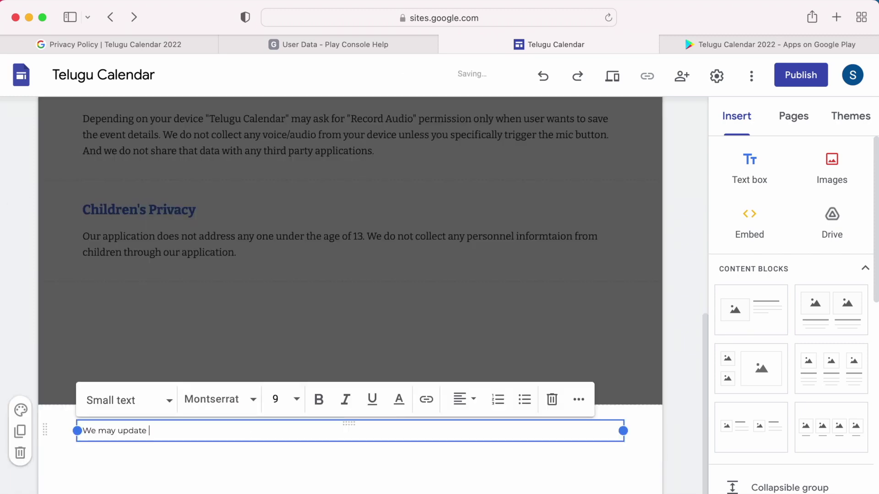
text(our Privacy Policy time to time. We will nptify)
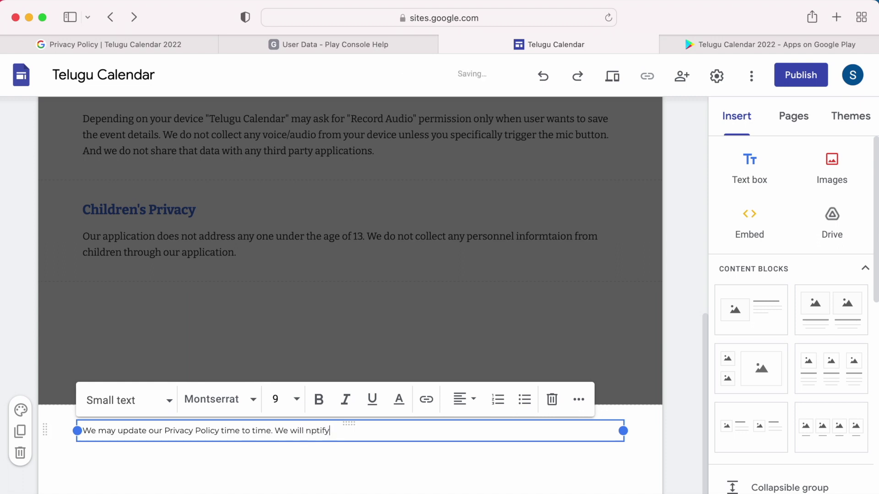
text(ify you of any changes by posting the new Pe)
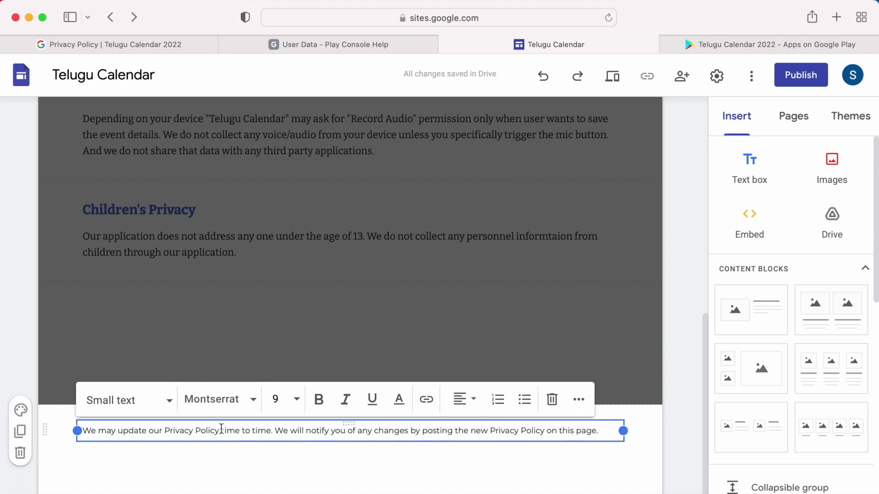
text(from)
scroll(494, 459, up, 15)
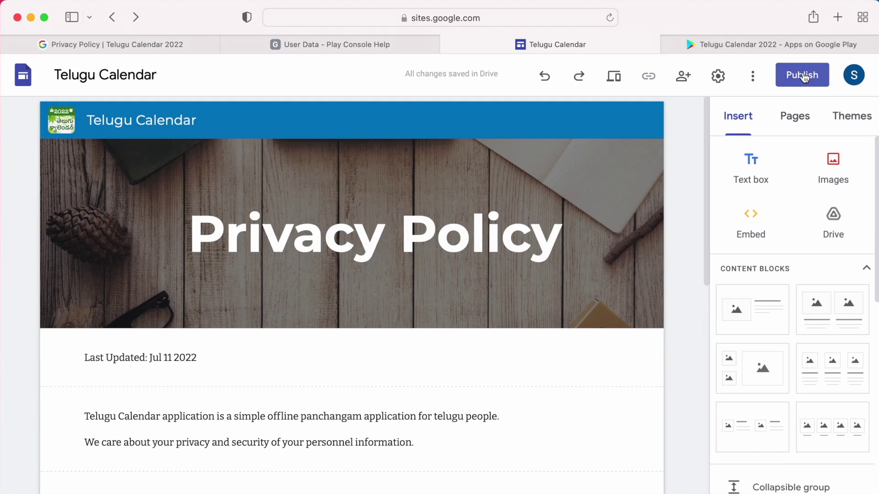
Step: Start publishing and change the site's web address to homeapps-telugucalendar
click(803, 75)
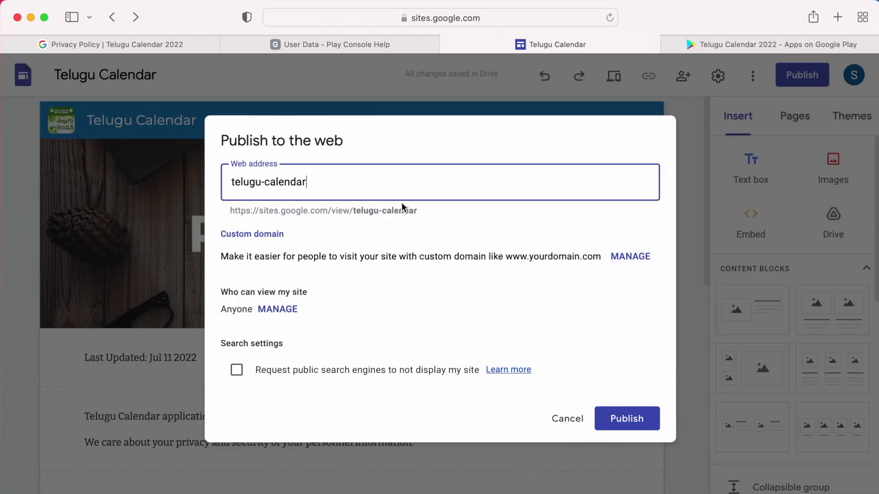
key(Up)
text(home)
key(BackSpace)
key(BackSpace)
key(BackSpace)
key(Up)
key(Right)
text(ome-a)
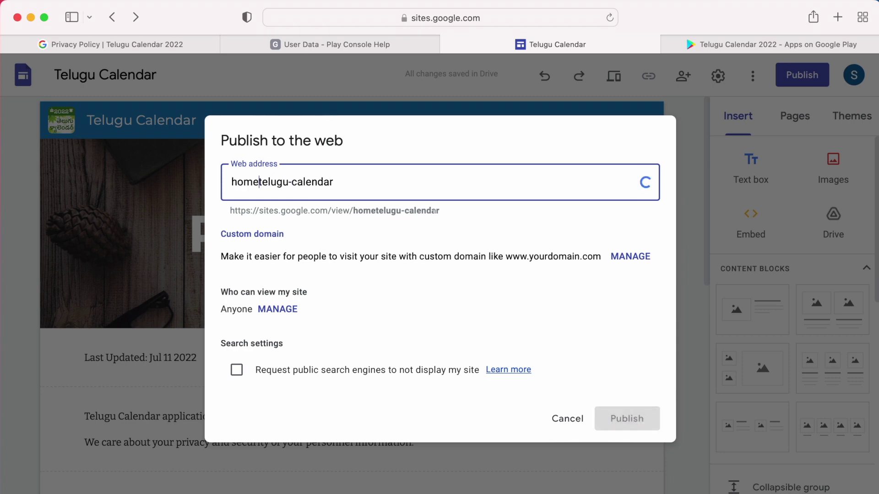
text(pps_)
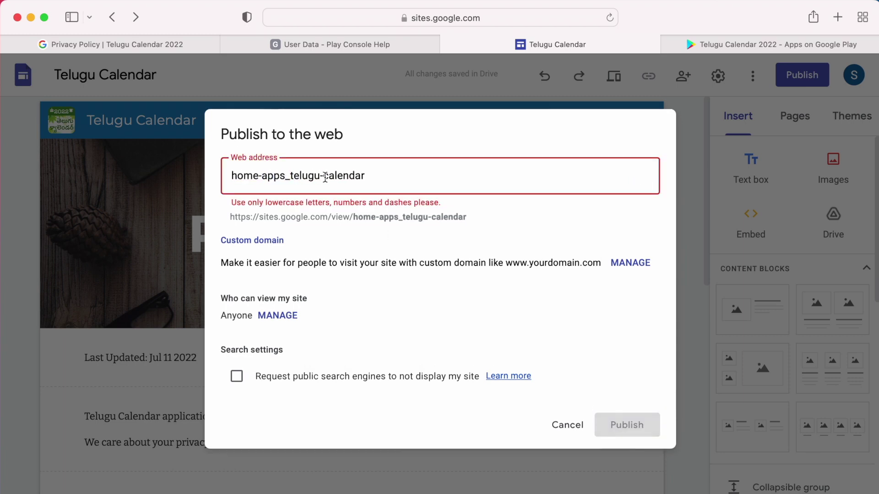
click(325, 177)
key(BackSpace)
click(295, 175)
key(BackSpace)
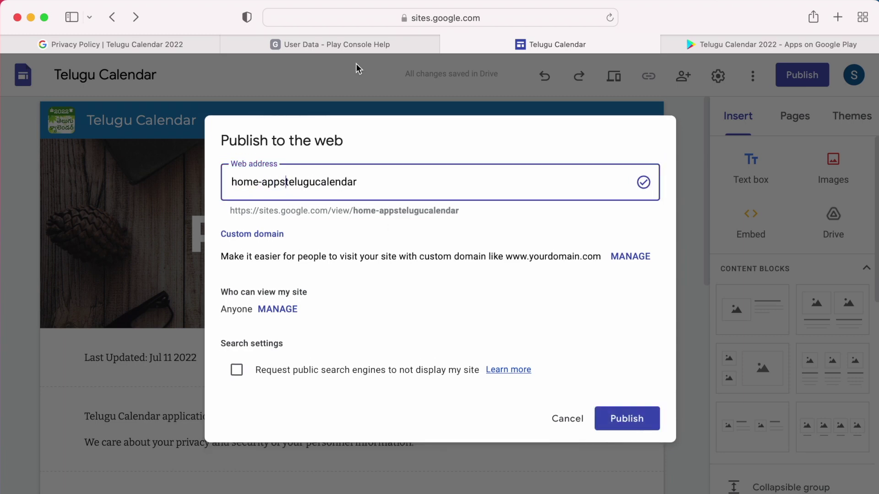
text(-)
key(Left)
key(Left)
key(Left)
key(Left)
key(Left)
key(BackSpace)
Step: Tick the search-engine option, publish the site, and view it in a new tab
drag(353, 211, 392, 212)
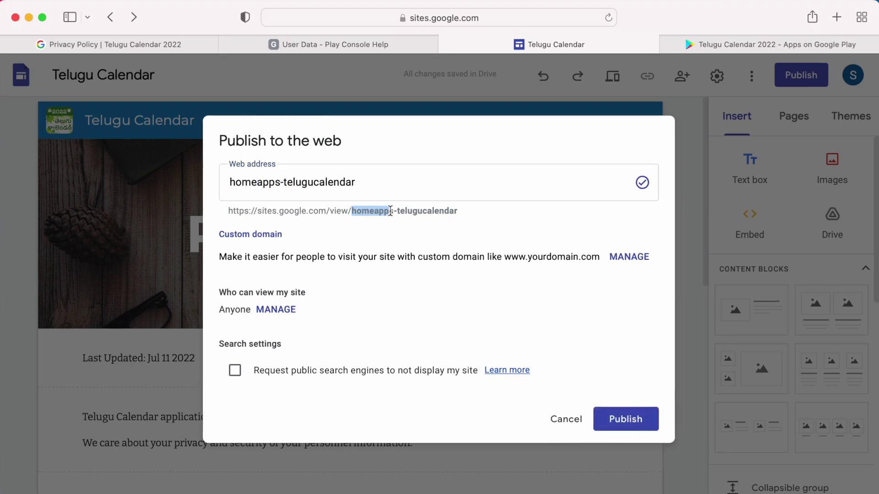
click(380, 222)
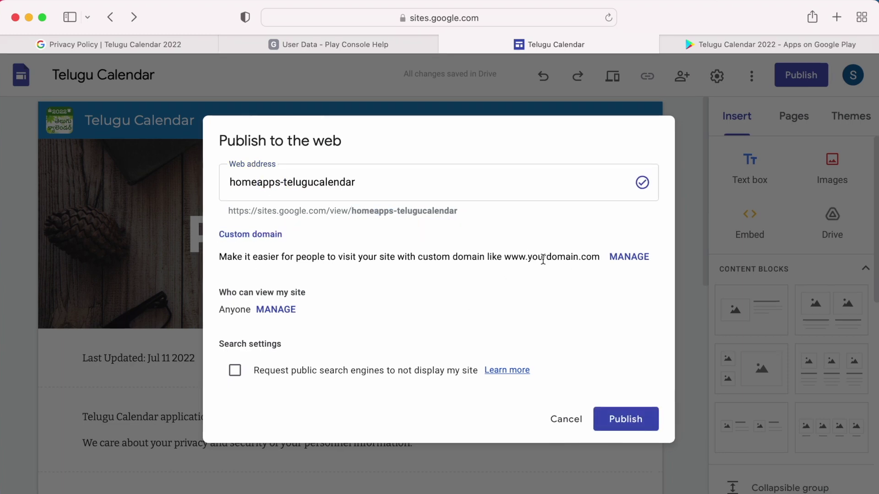
drag(505, 259, 591, 253)
click(366, 389)
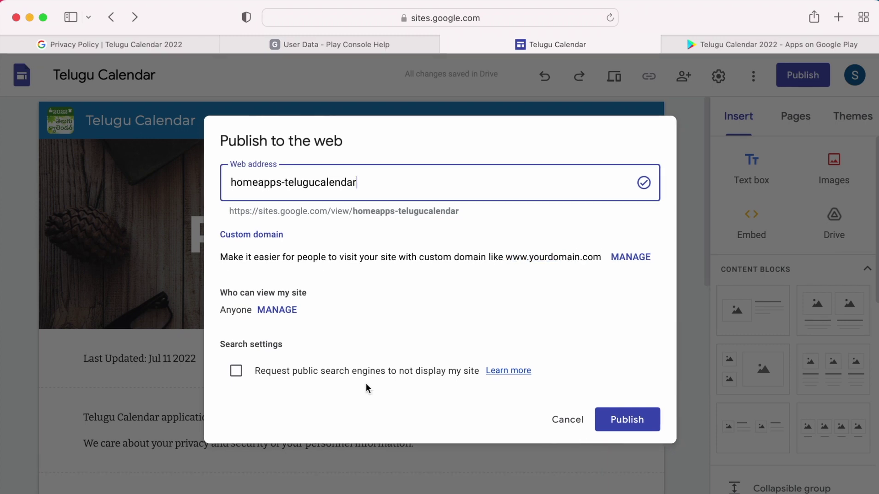
click(240, 374)
click(631, 421)
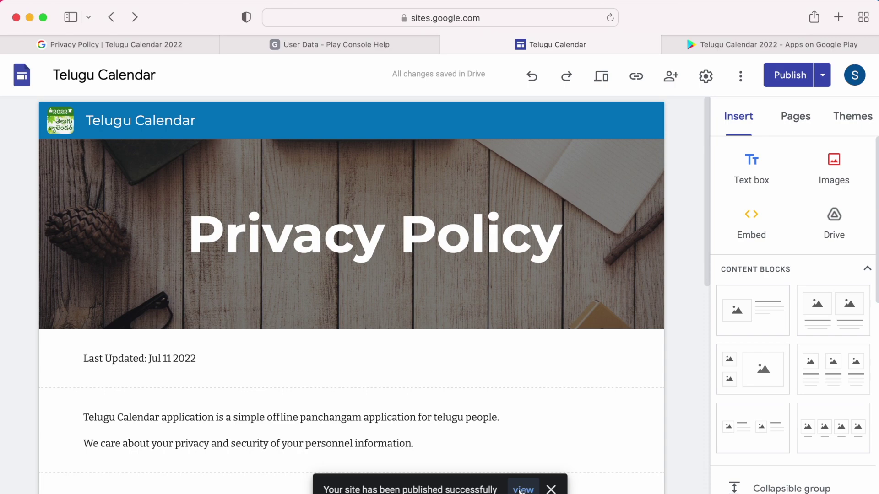
click(522, 490)
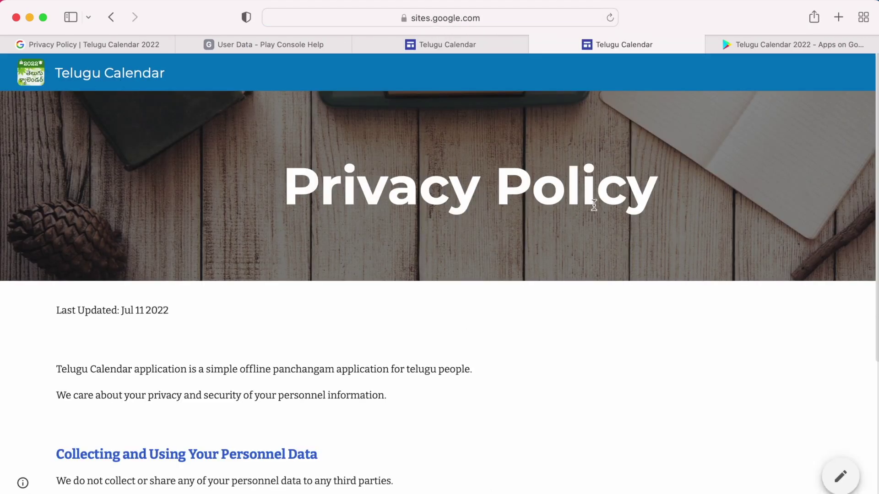
Step: Copy the published page's URL into the Play Console Privacy Policy URL field
scroll(560, 361, down, 5)
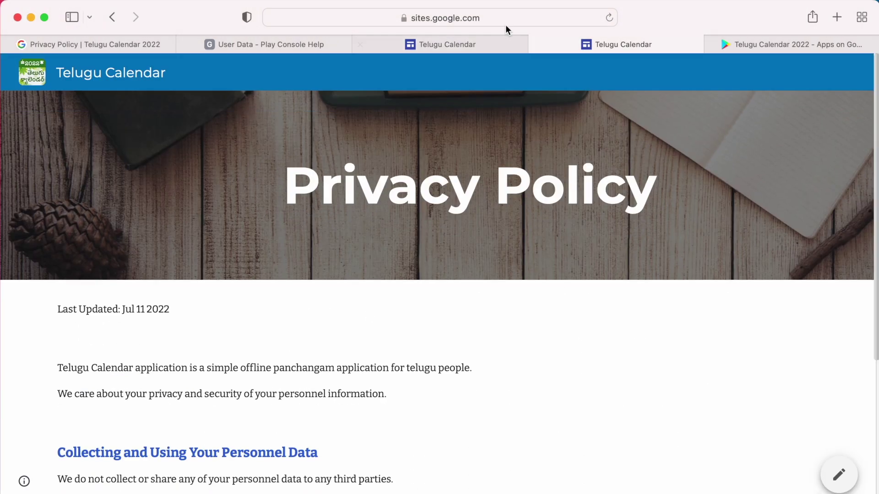
click(465, 15)
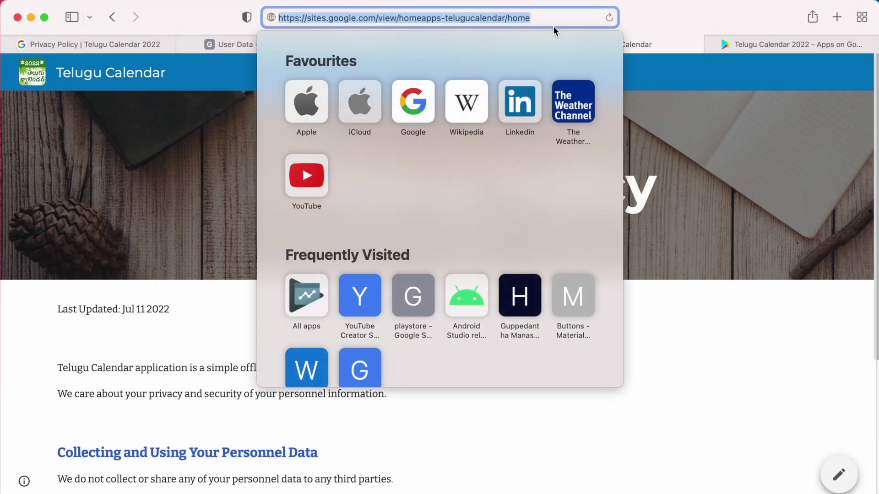
key(super+c)
click(92, 44)
click(331, 269)
key(super+v)
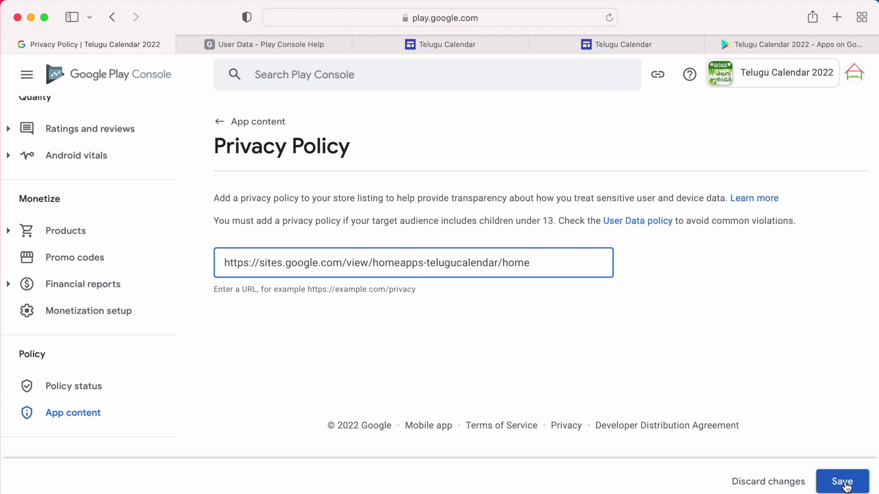
Step: Save the privacy policy URL and confirm on App content that Privacy policy shows Submitted
click(842, 482)
click(220, 121)
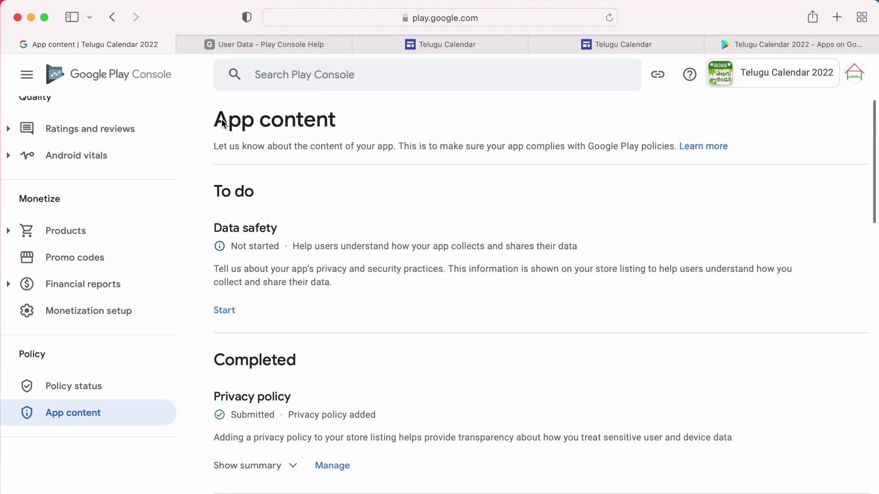
scroll(333, 353, down, 6)
scroll(332, 353, up, 3)
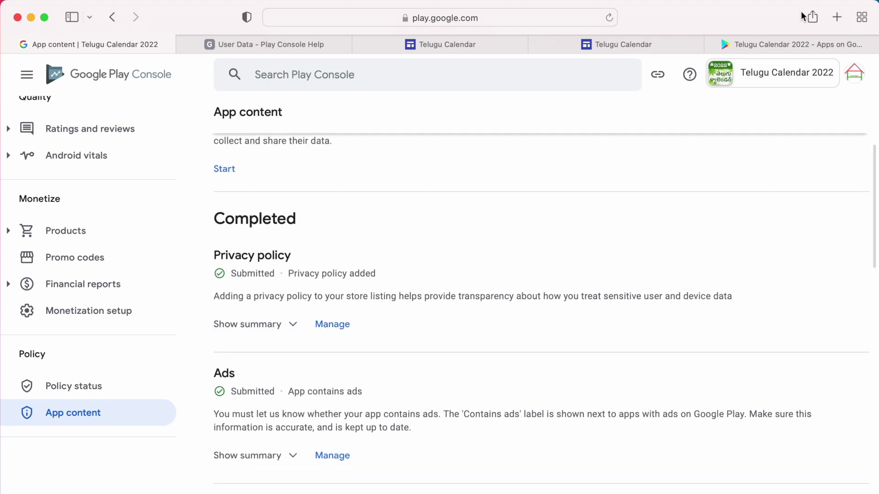
Step: Close the extra published tab and reopen the Telugu Calendar site's publishing options
click(562, 45)
click(534, 44)
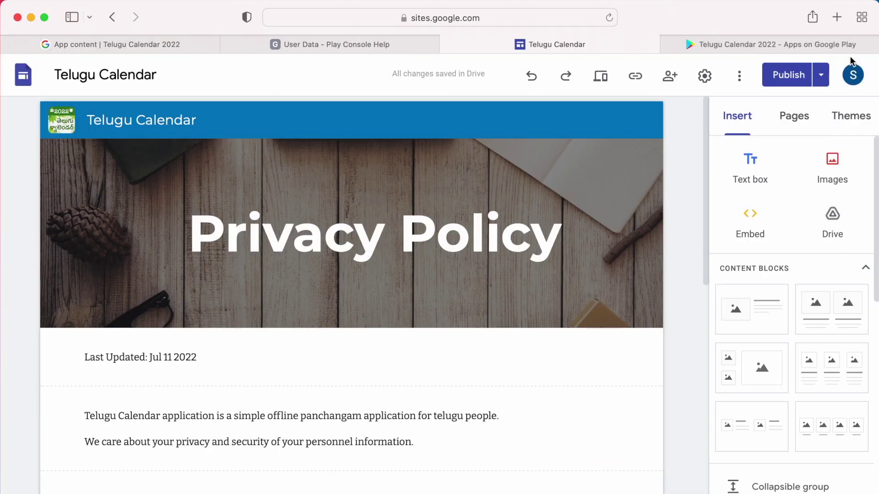
click(112, 17)
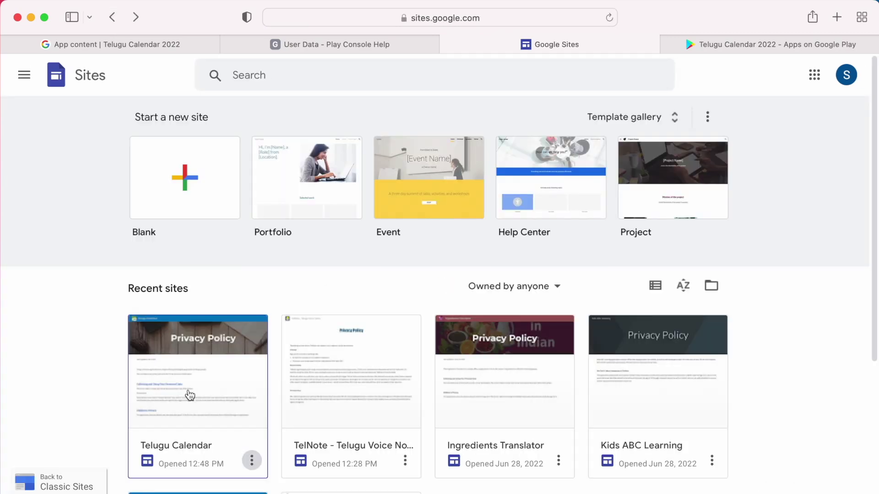
click(191, 395)
scroll(188, 392, down, 10)
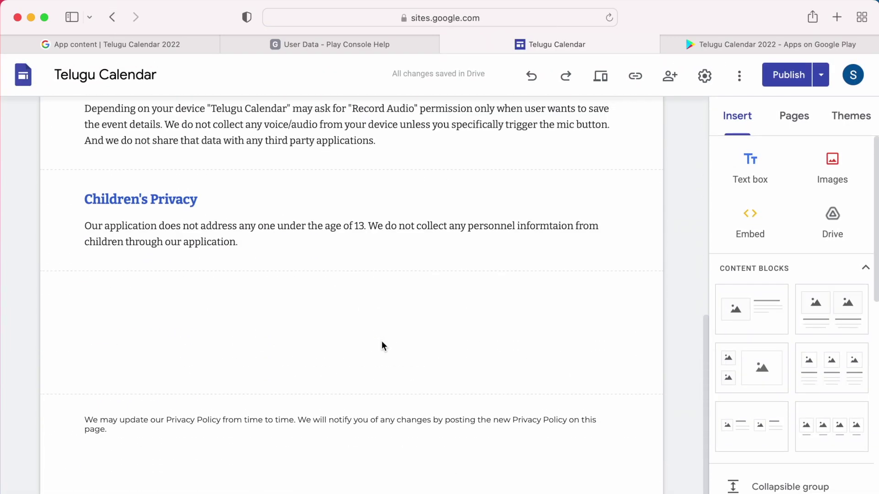
scroll(383, 347, up, 10)
click(821, 75)
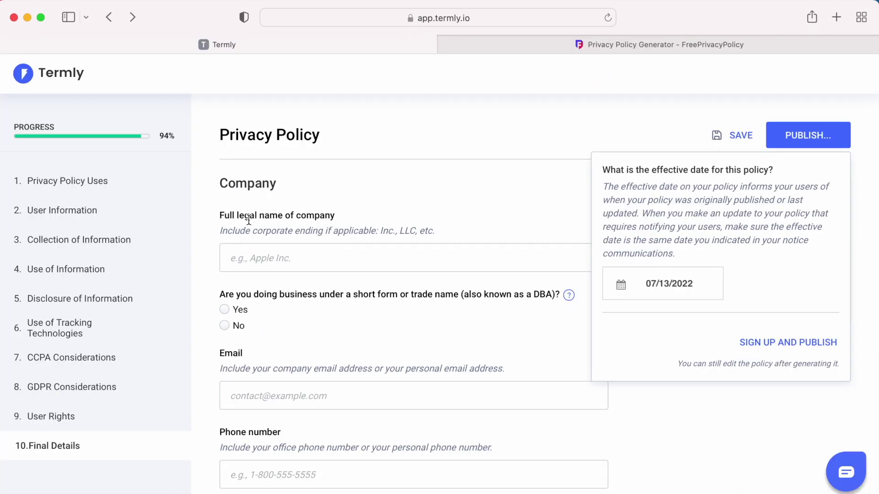
Step: In Termly, dismiss the effective-date prompt and choose Sign Up and Publish
scroll(265, 346, down, 4)
drag(244, 195, 206, 196)
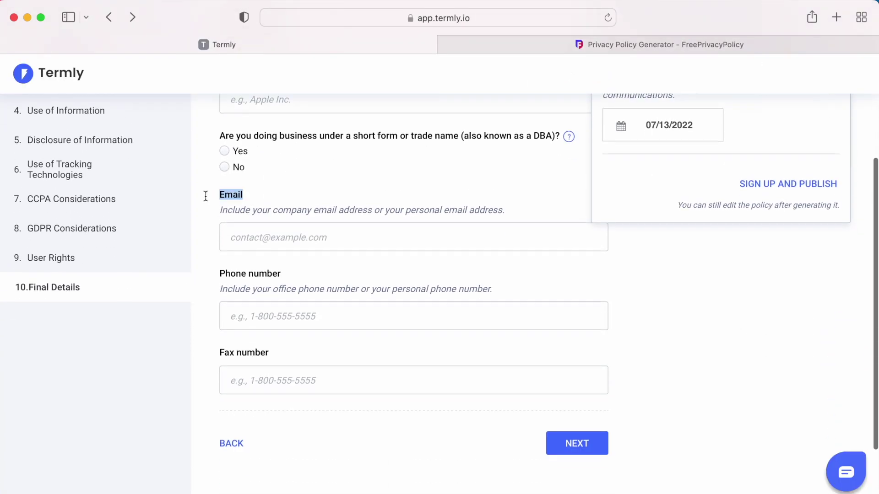
drag(281, 274, 231, 274)
click(555, 322)
scroll(555, 322, up, 4)
click(803, 137)
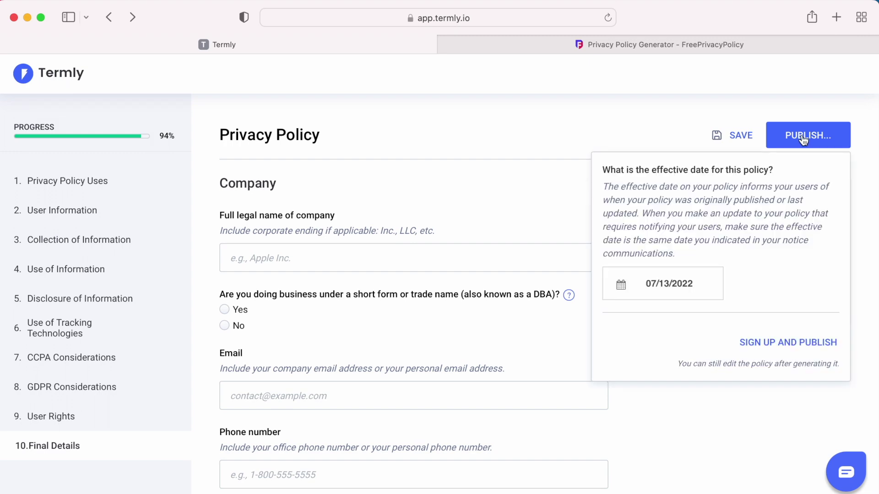
click(777, 342)
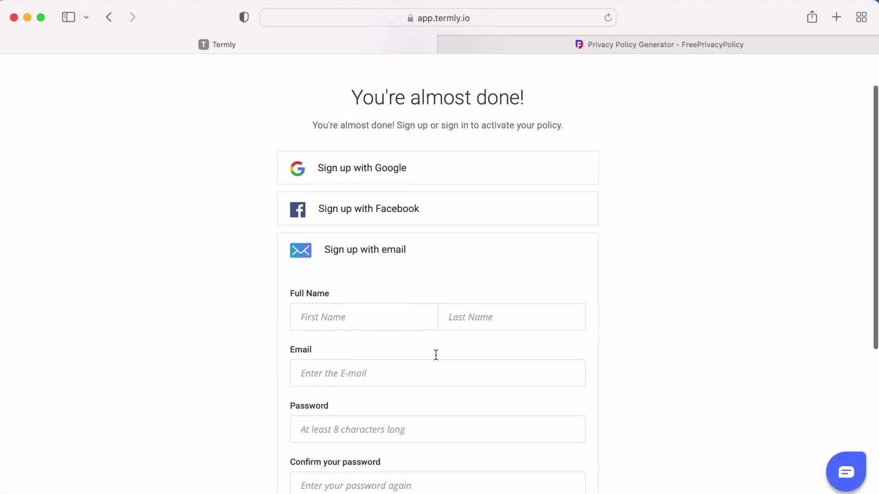
scroll(345, 337, down, 4)
Step: On FreePrivacyPolicy, locate the 106 USD price for generating the policy
click(627, 36)
scroll(463, 351, down, 2)
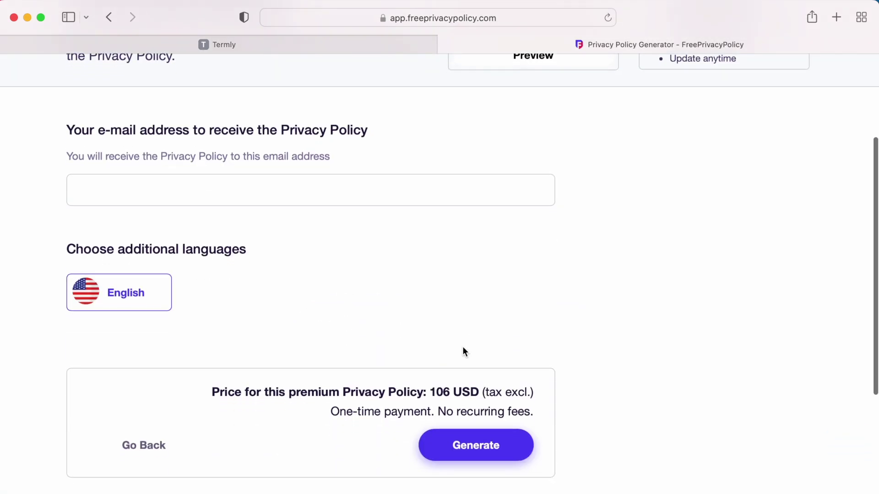
scroll(463, 352, down, 2)
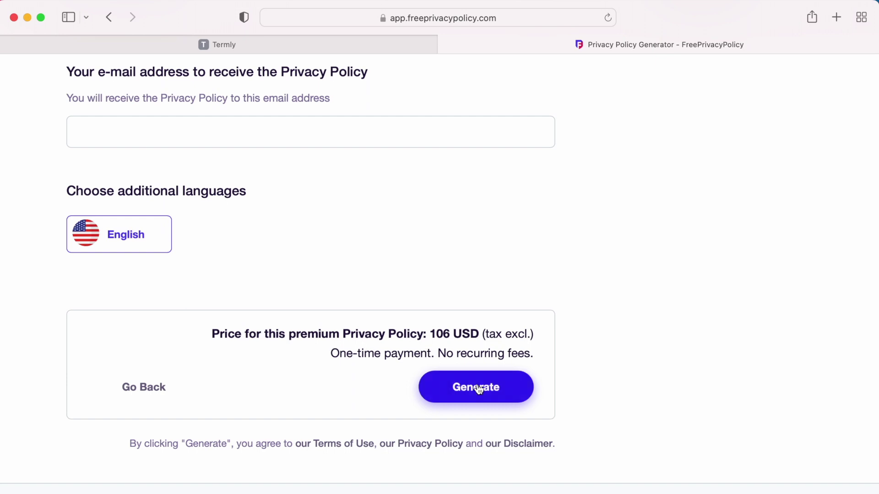
drag(433, 335, 478, 335)
click(699, 352)
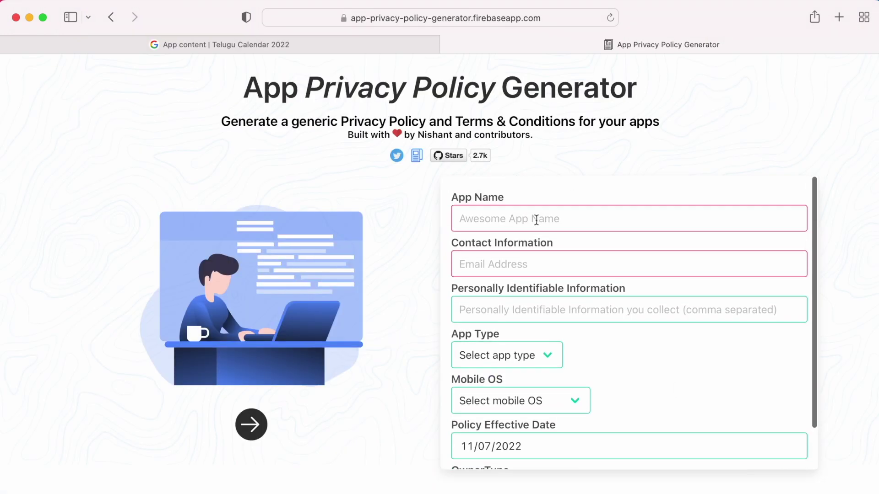
Step: Enter 'Telugu Calendar' as the app name and fill in the contact e-mail address
click(545, 220)
text(Telugu Calendar)
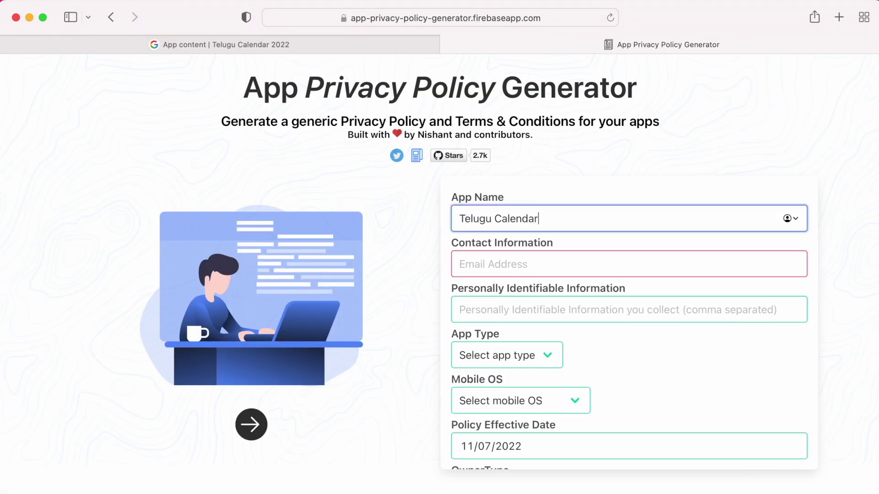
key(Tab)
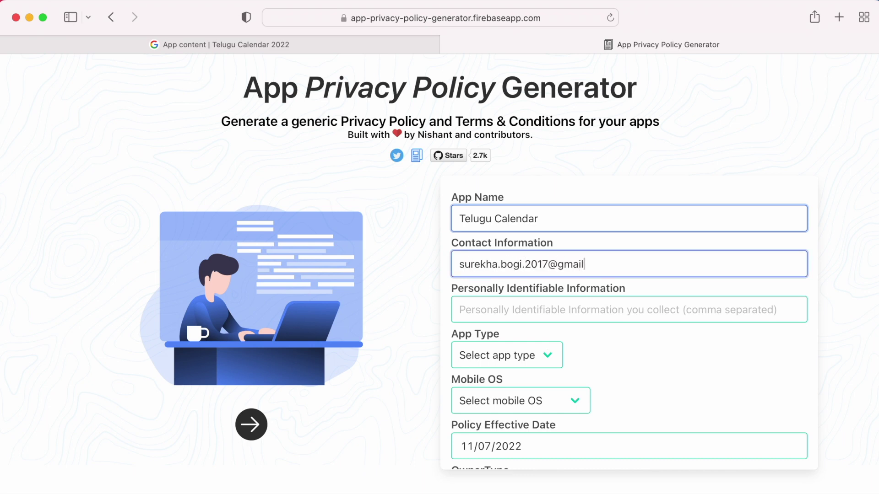
click(502, 310)
Step: Set app type Free, OS Android, owner Individual, and developer name 'Home Apps'
click(525, 367)
click(509, 371)
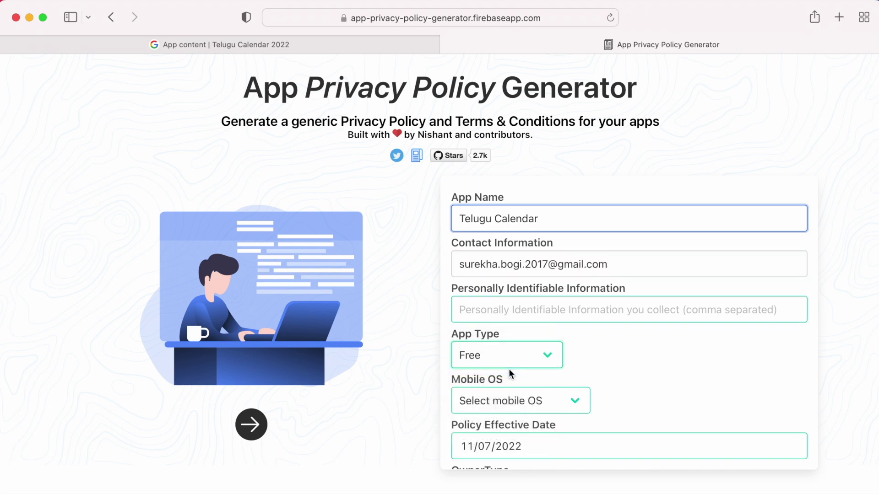
click(515, 401)
click(516, 417)
scroll(517, 403, down, 2)
click(518, 360)
click(641, 354)
click(503, 446)
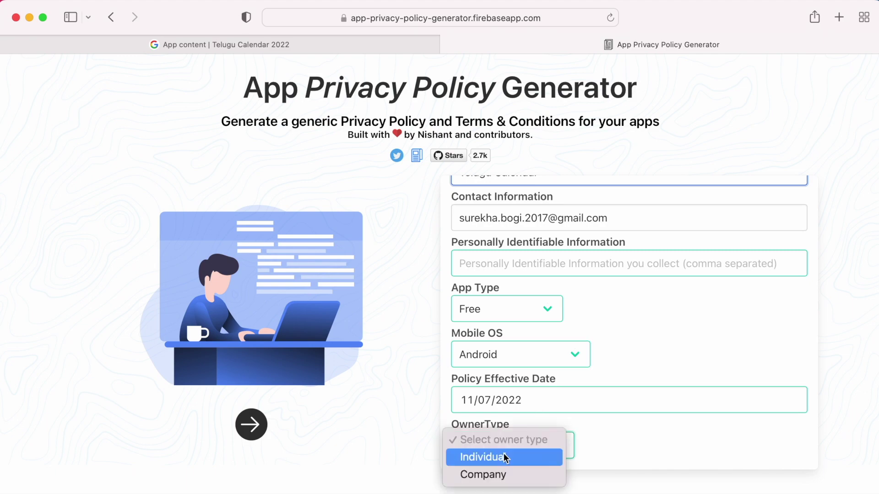
click(501, 456)
scroll(467, 443, down, 2)
click(467, 444)
text(Home Apps)
scroll(450, 315, up, 4)
Step: Select AdMob as a third-party service and advance to the finished step
click(251, 424)
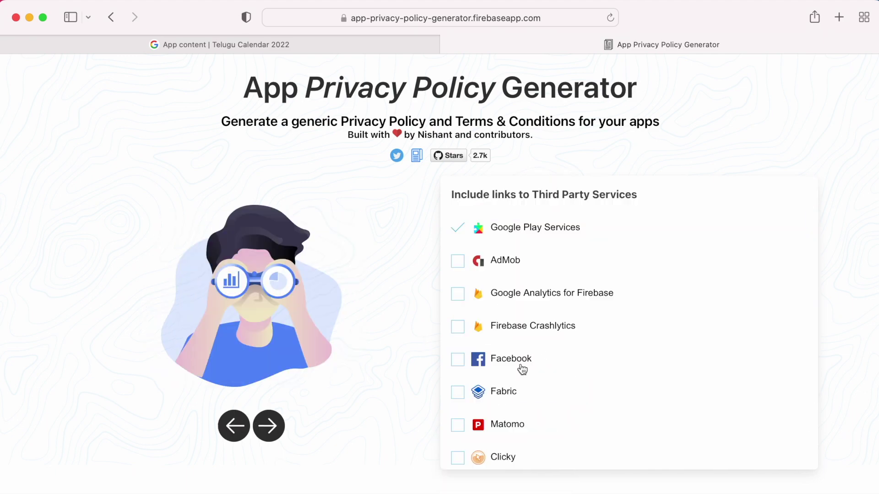
click(459, 259)
click(267, 424)
scroll(571, 316, down, 3)
Step: Open the generated privacy policy preview and read through the personal-information and Log Data sections
click(506, 391)
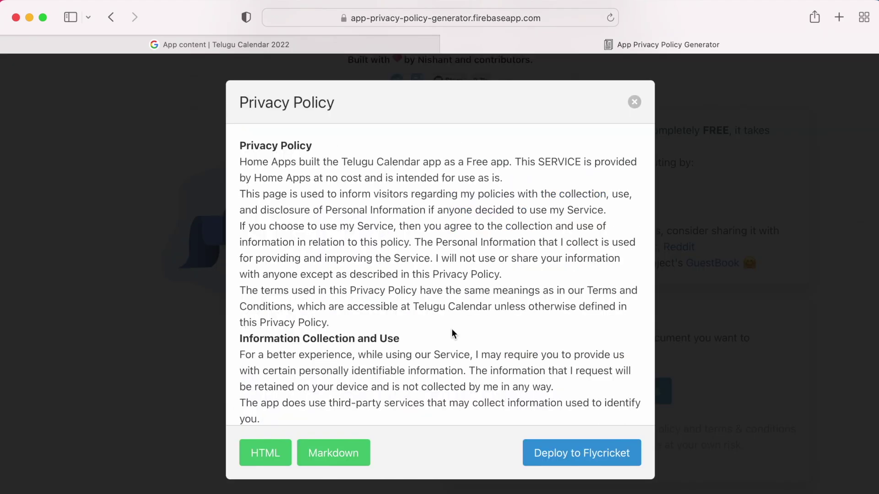
scroll(452, 328, down, 3)
scroll(547, 182, up, 3)
drag(414, 242, 433, 262)
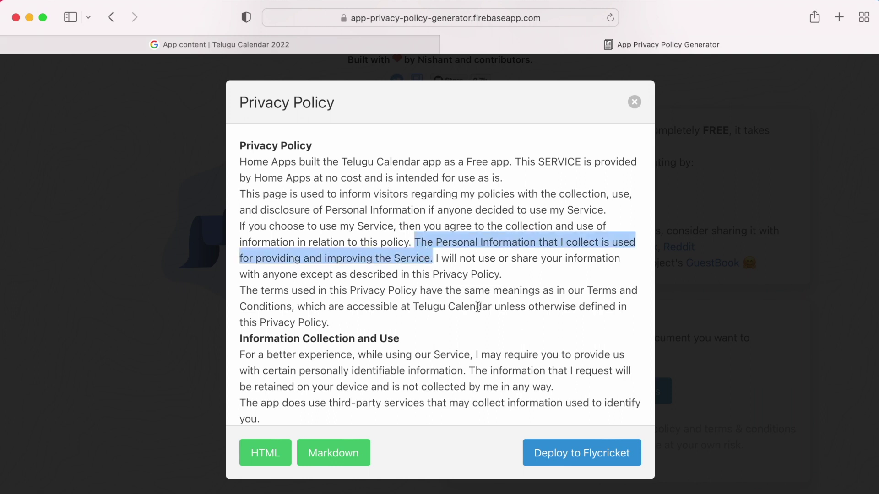
scroll(477, 307, down, 3)
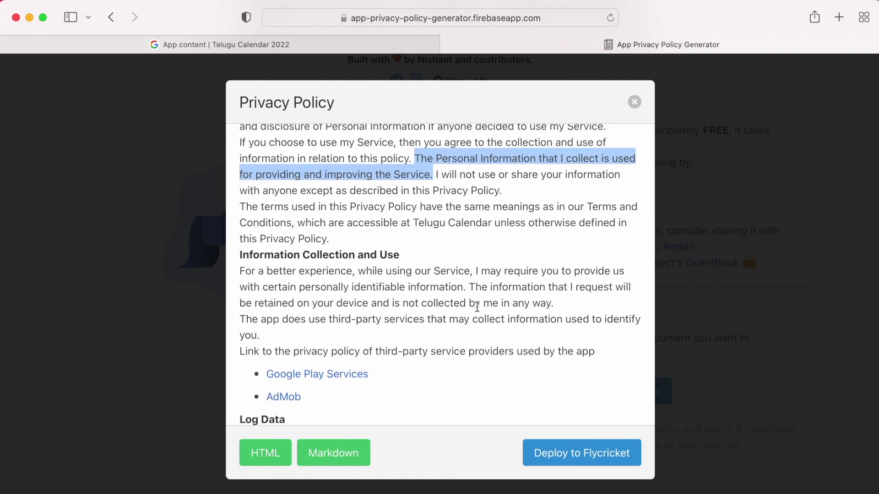
scroll(477, 307, down, 1)
drag(476, 243, 465, 260)
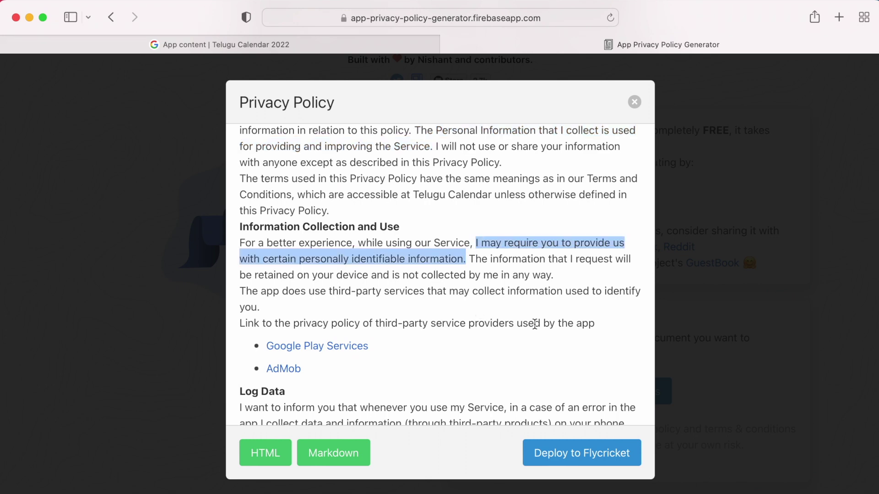
scroll(535, 324, down, 5)
drag(241, 250, 444, 346)
scroll(442, 343, down, 3)
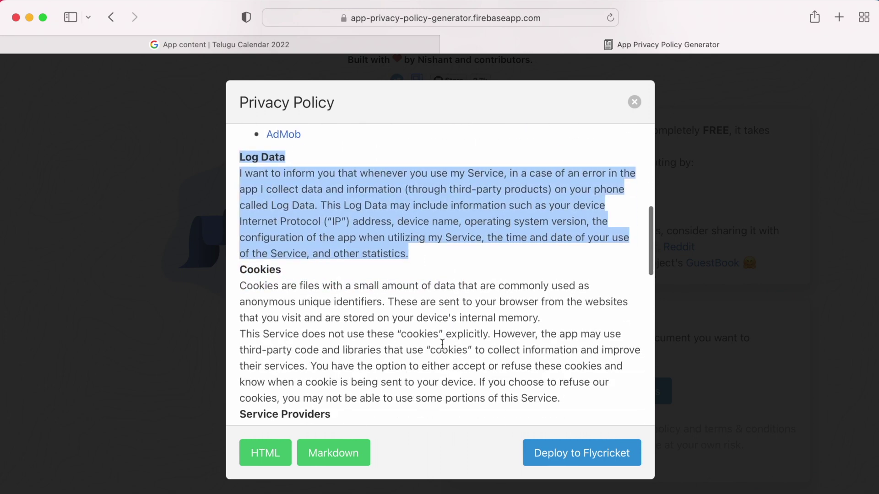
click(537, 205)
Step: Continue reading the policy past the third-party cookies section to Contact Us
drag(271, 205, 314, 205)
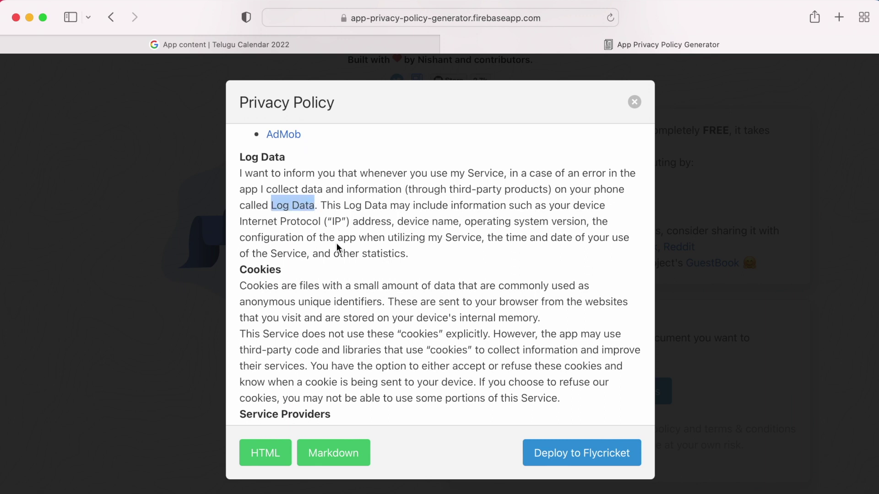
click(349, 255)
scroll(368, 258, down, 4)
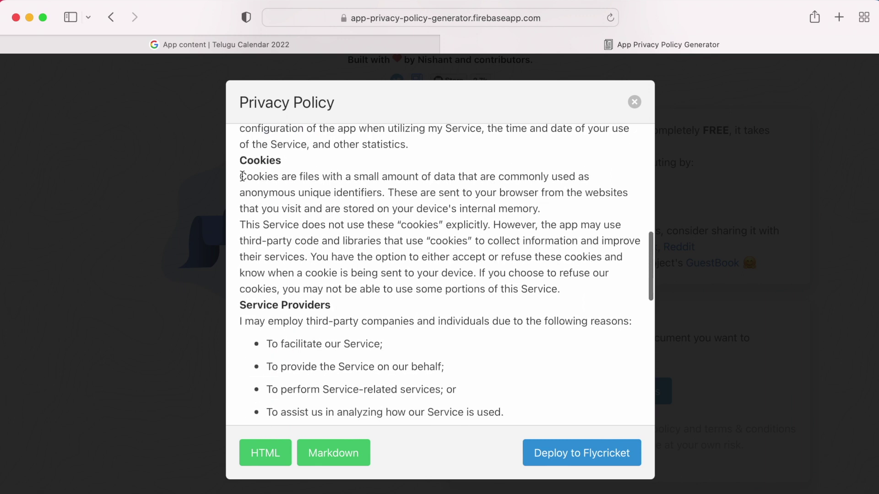
drag(494, 225, 607, 260)
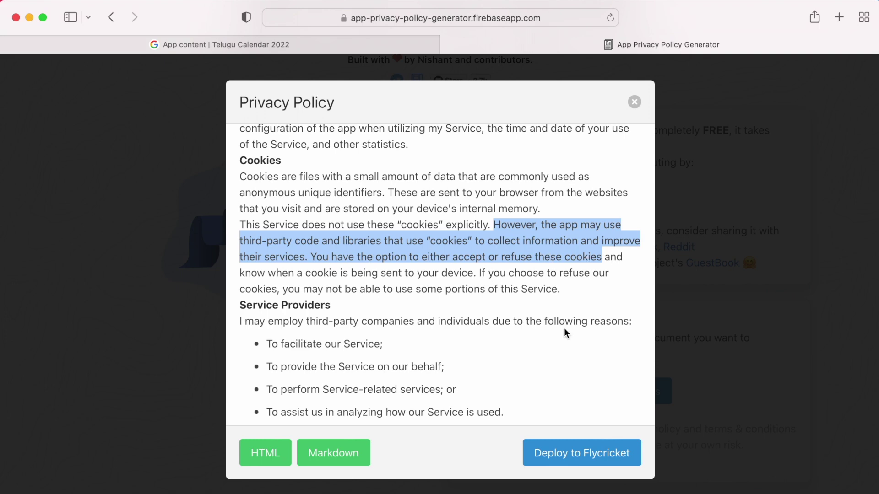
scroll(567, 334, down, 5)
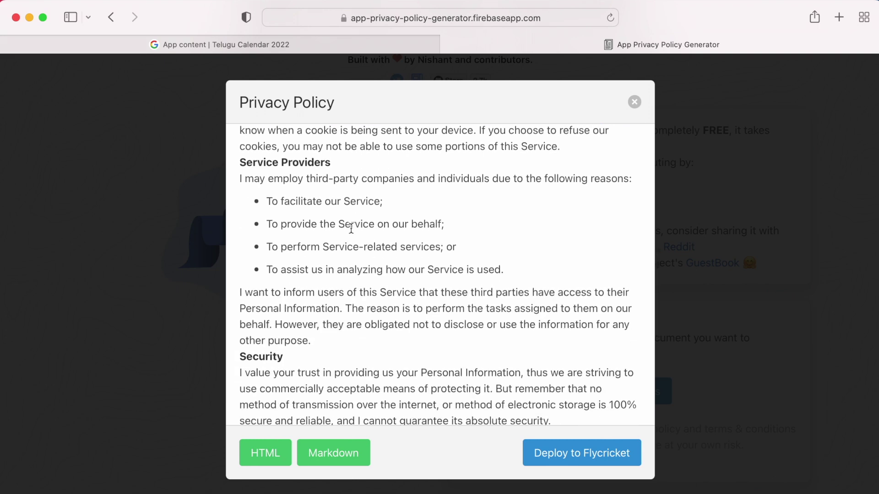
drag(240, 178, 303, 179)
scroll(405, 305, down, 6)
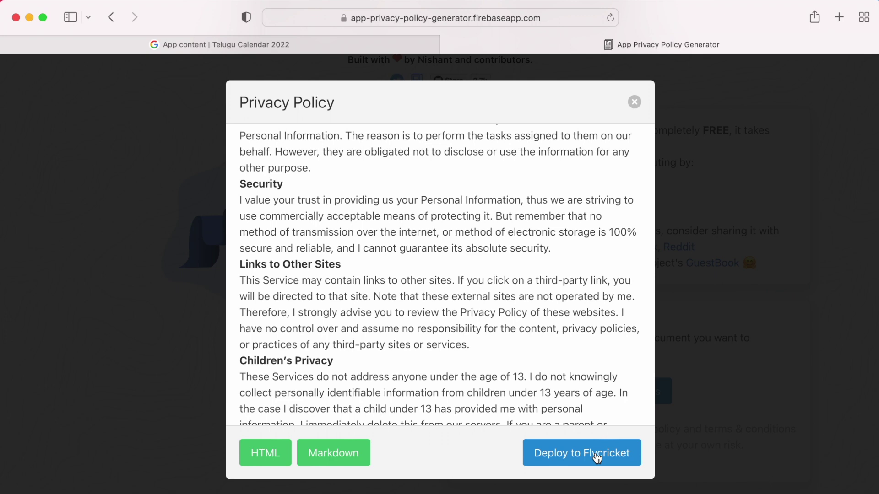
scroll(649, 154, down, 8)
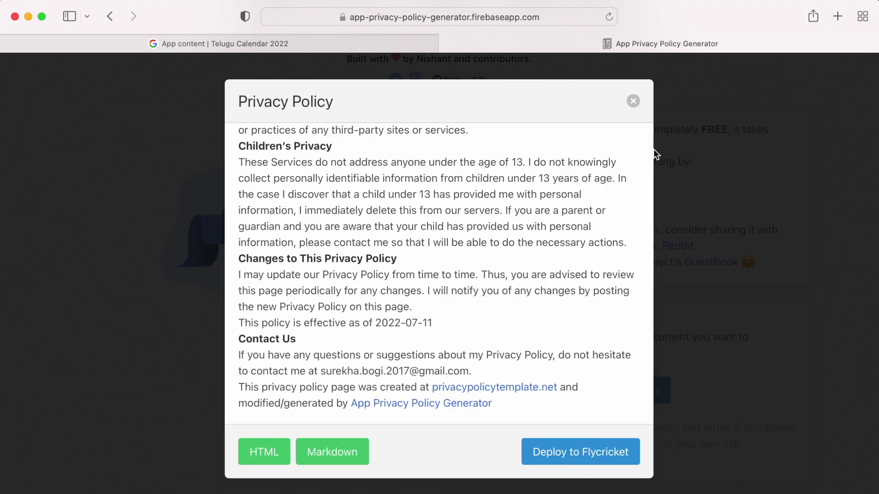
click(836, 16)
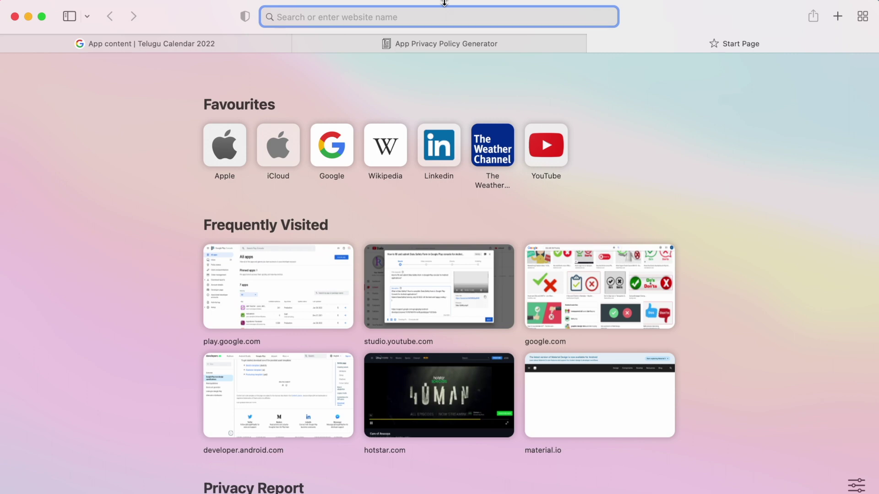
Step: Load the Google Sites home page from the 'google sites' address-bar suggestion
text(google sites)
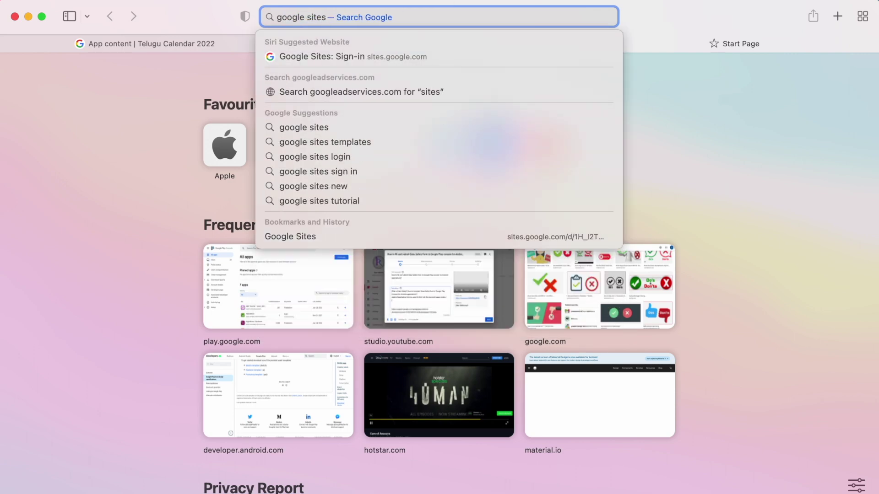
key(Down)
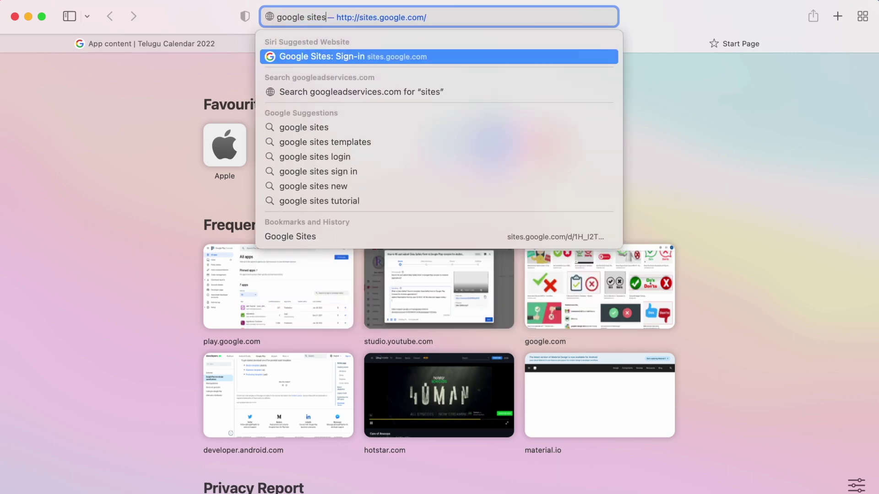
key(Return)
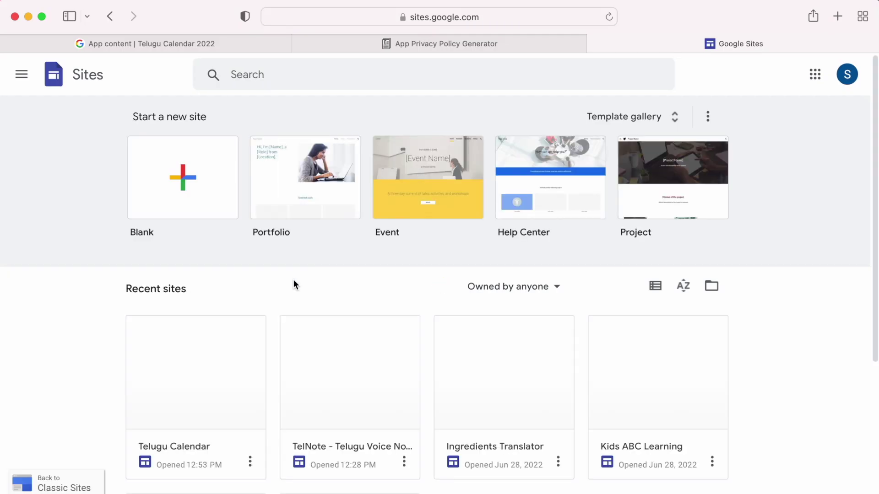